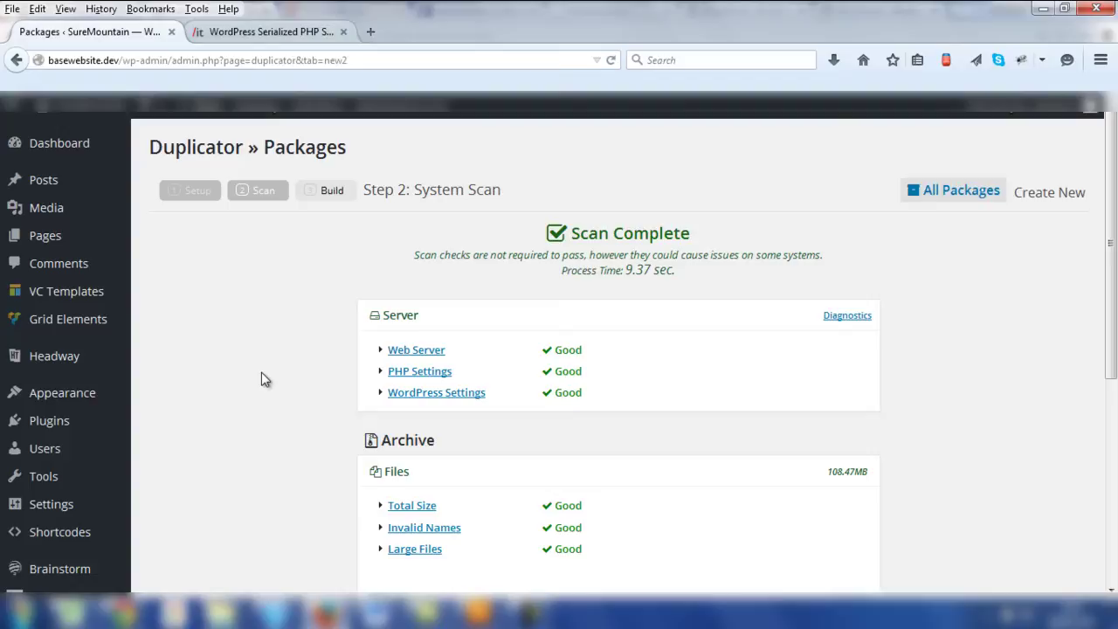
Download the v 3.0.0 beta of the database search and replace script from interconnect/it and save the zip file.
key("ctrl+Tab")
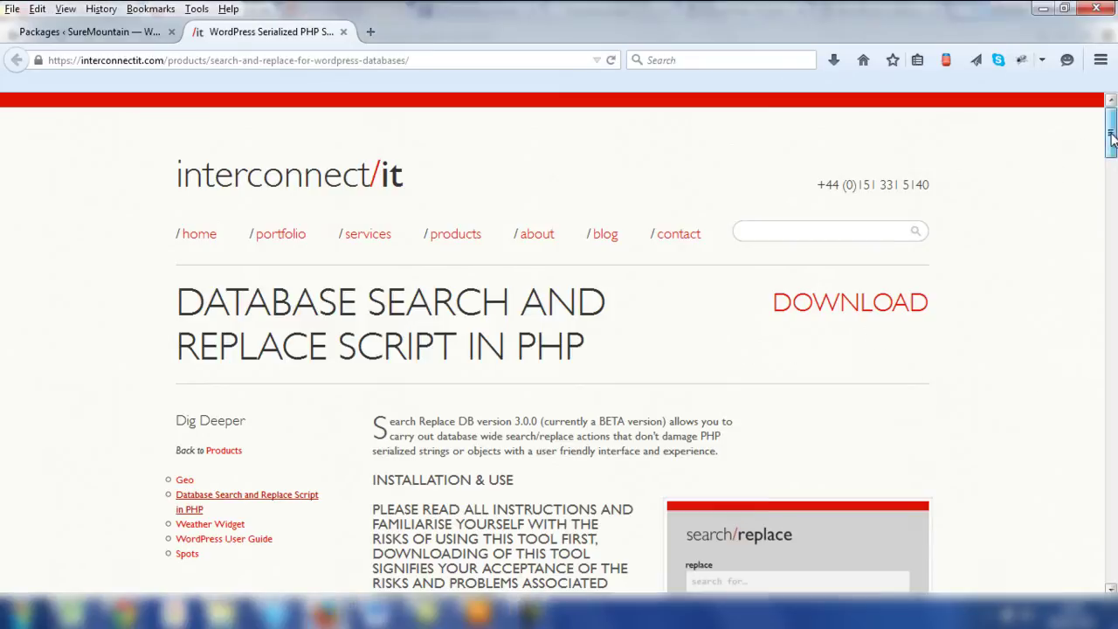
left_click_drag(1112, 137, 1112, 258)
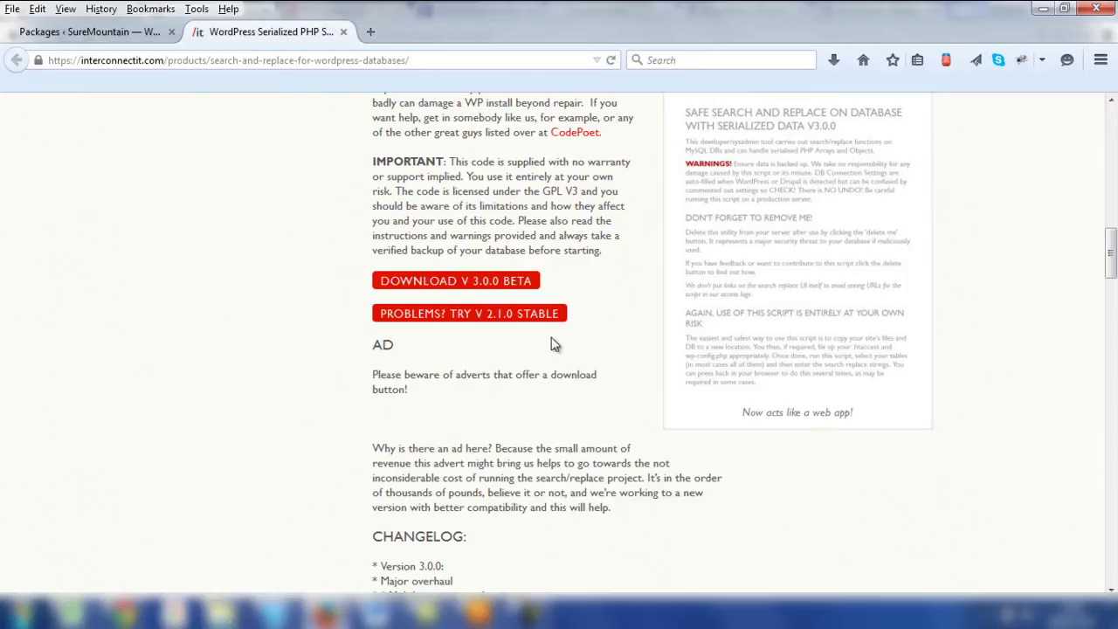
left_click(463, 282)
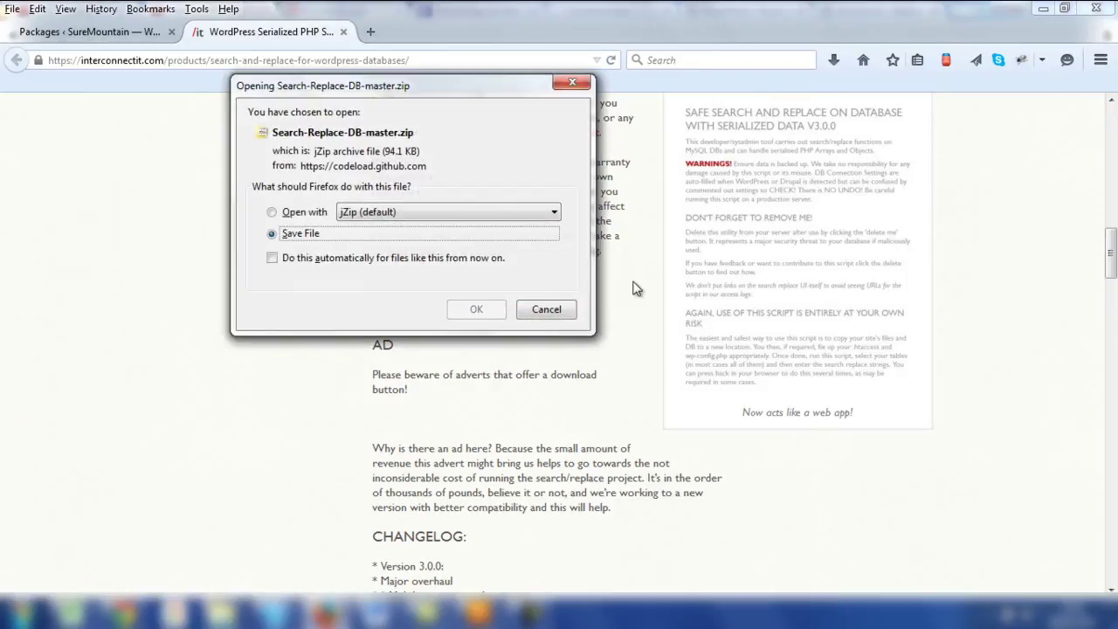
left_click(479, 310)
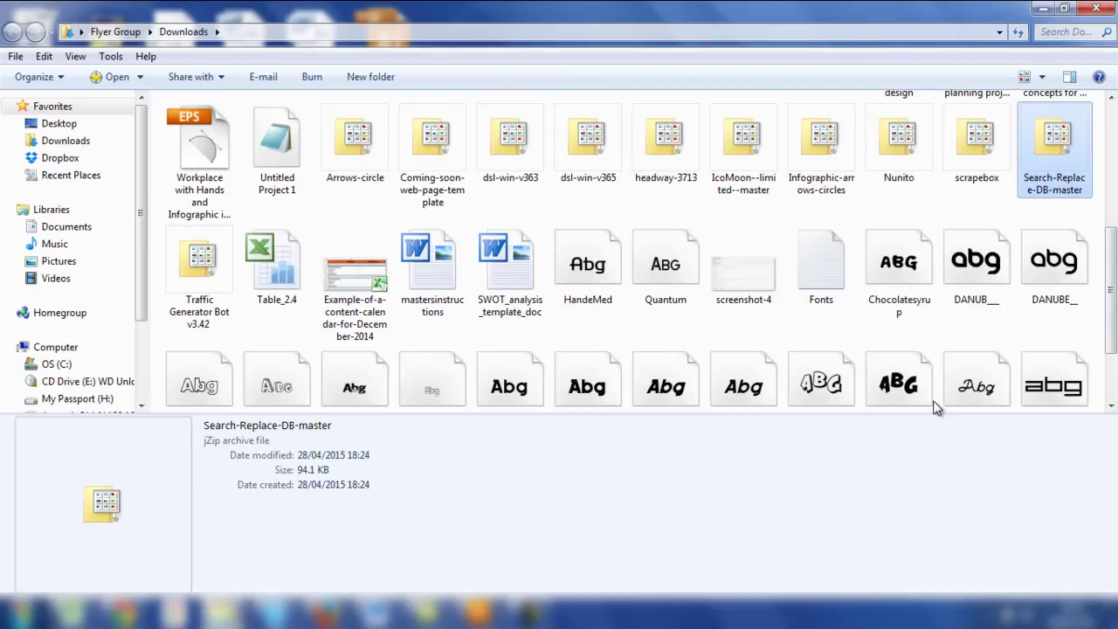
Extract all files of the downloaded Search-Replace-DB-master archive to the Desktop with jZip.
right_click(1048, 148)
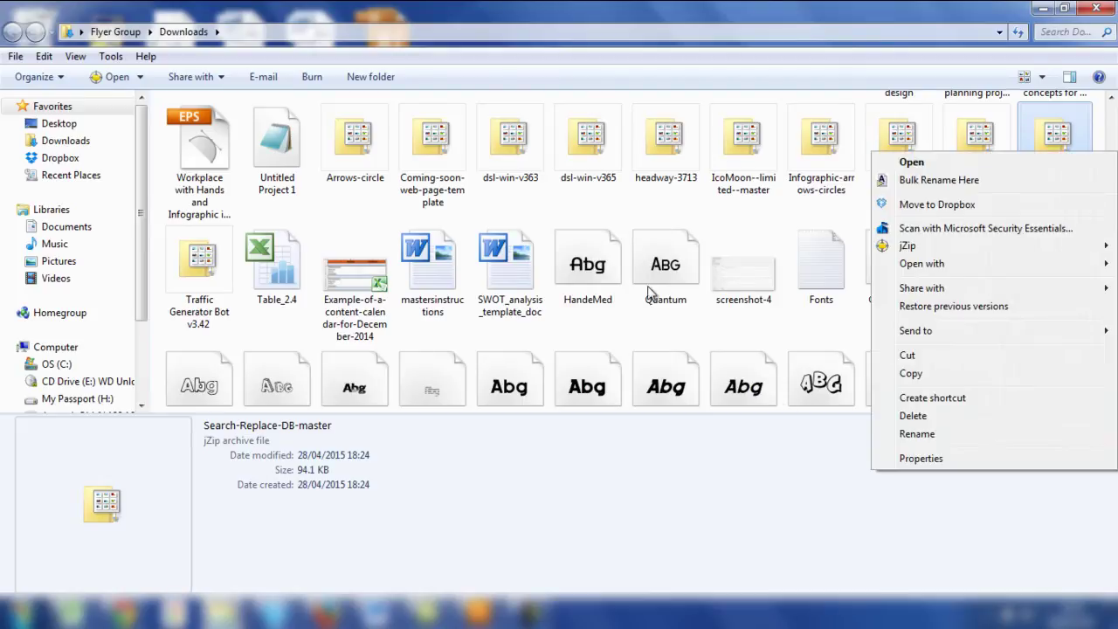
key("Down")
key("j")
key("Right")
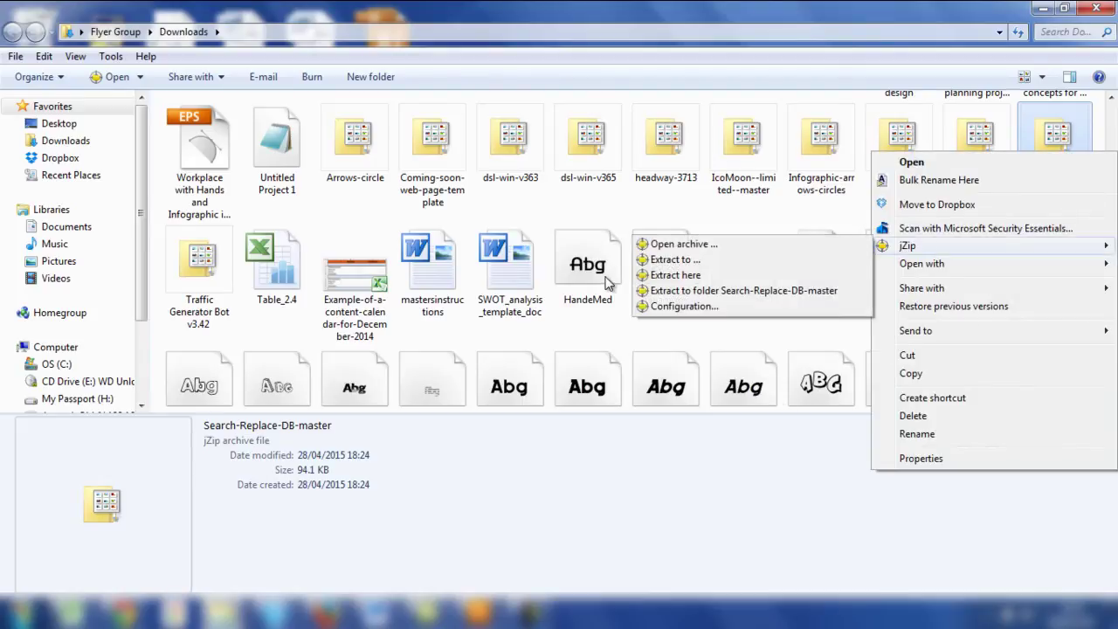
key("Down")
key("Return")
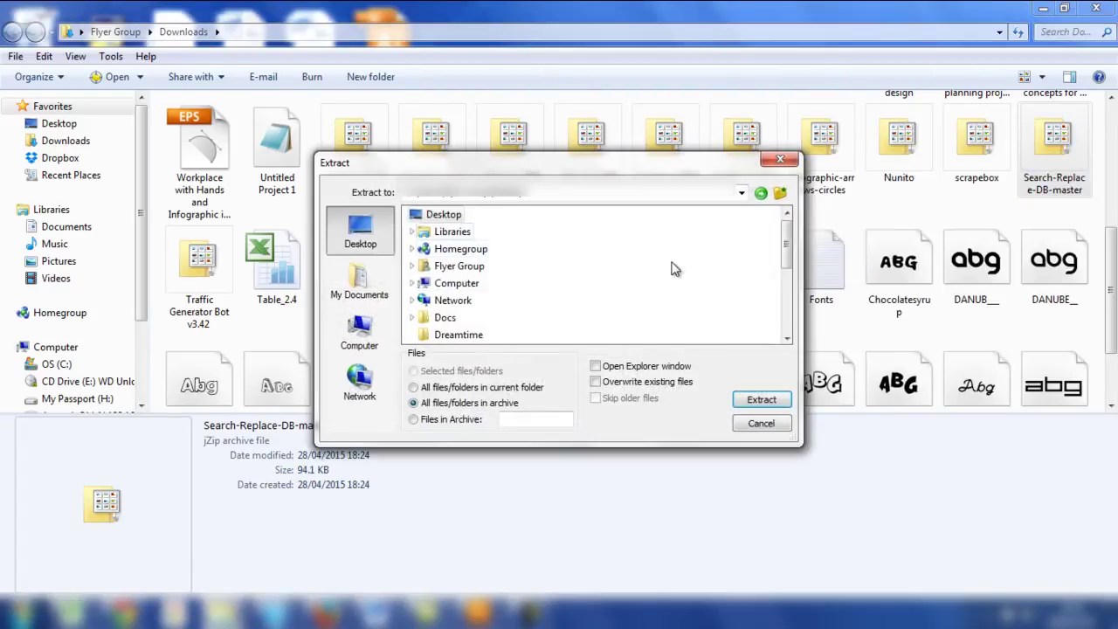
key("Return")
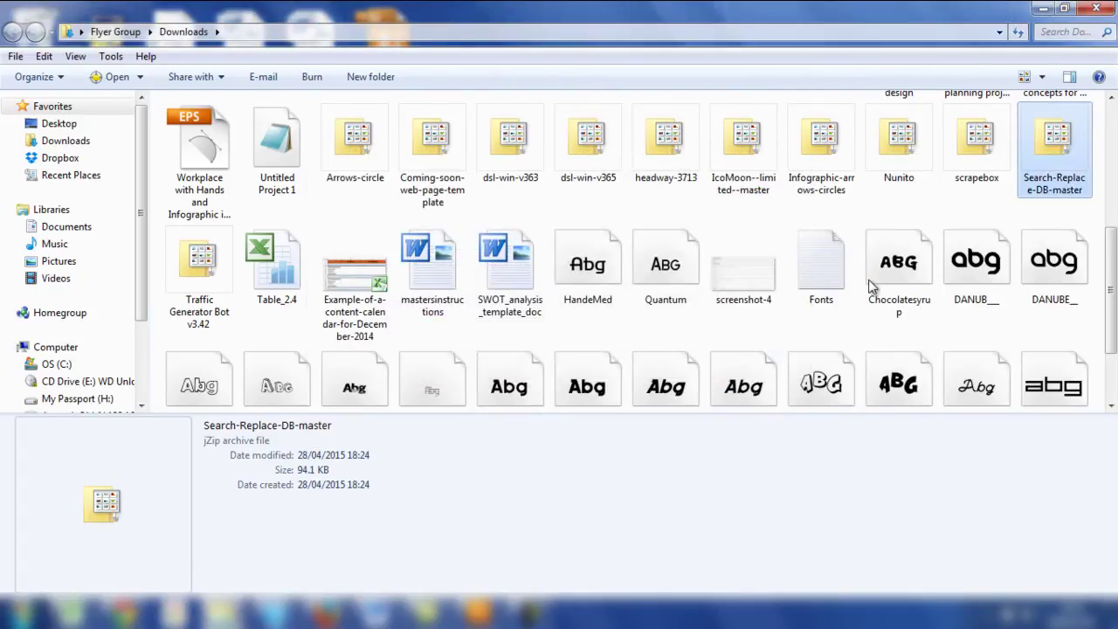
Show the desktop, move the extracted Search-Replace-DB folder to an empty area and rename it "the".
key("super+d")
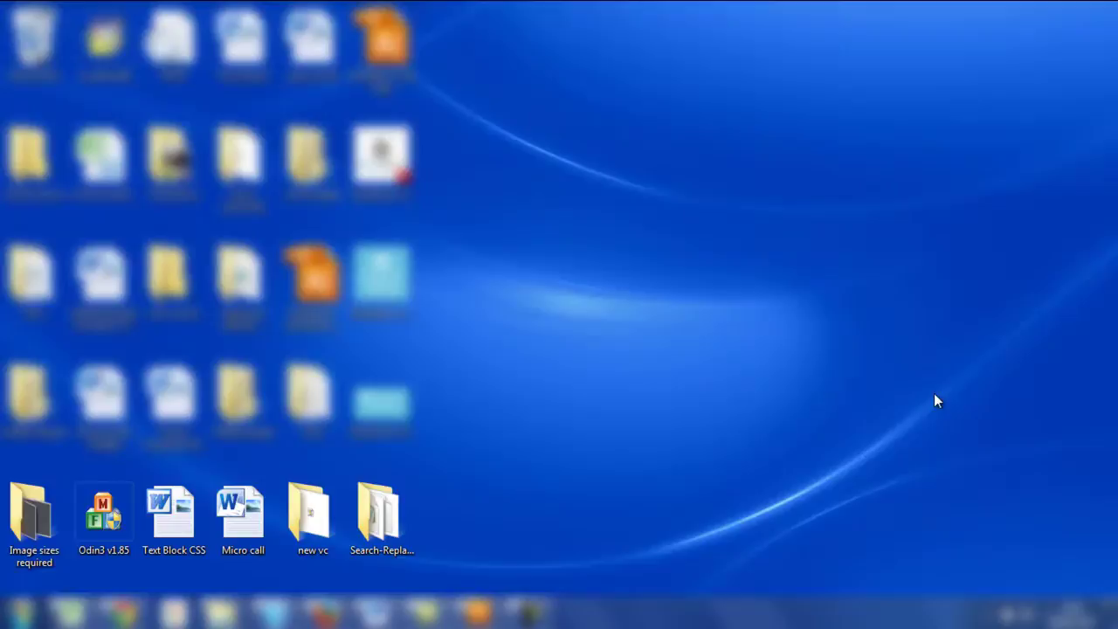
left_click_drag(936, 363, 823, 342)
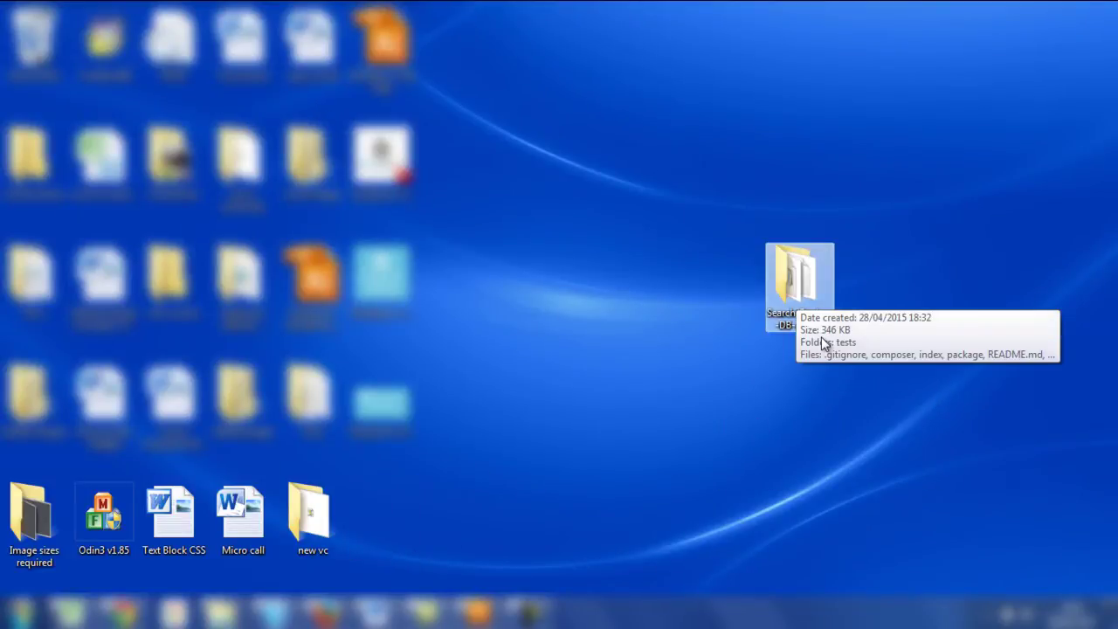
right_click(823, 343)
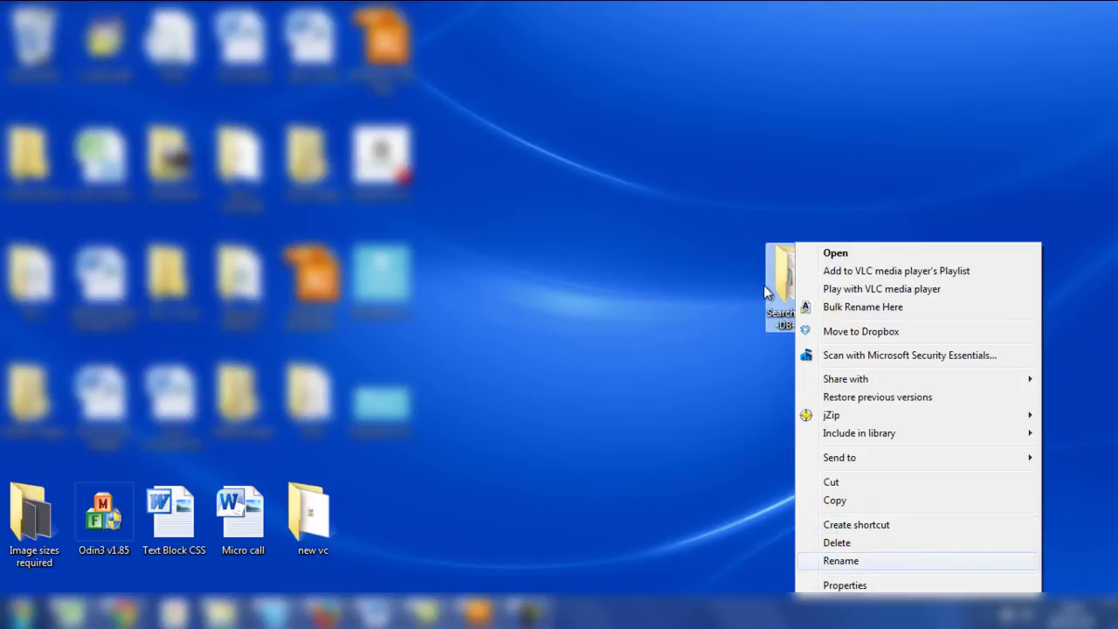
key("Return")
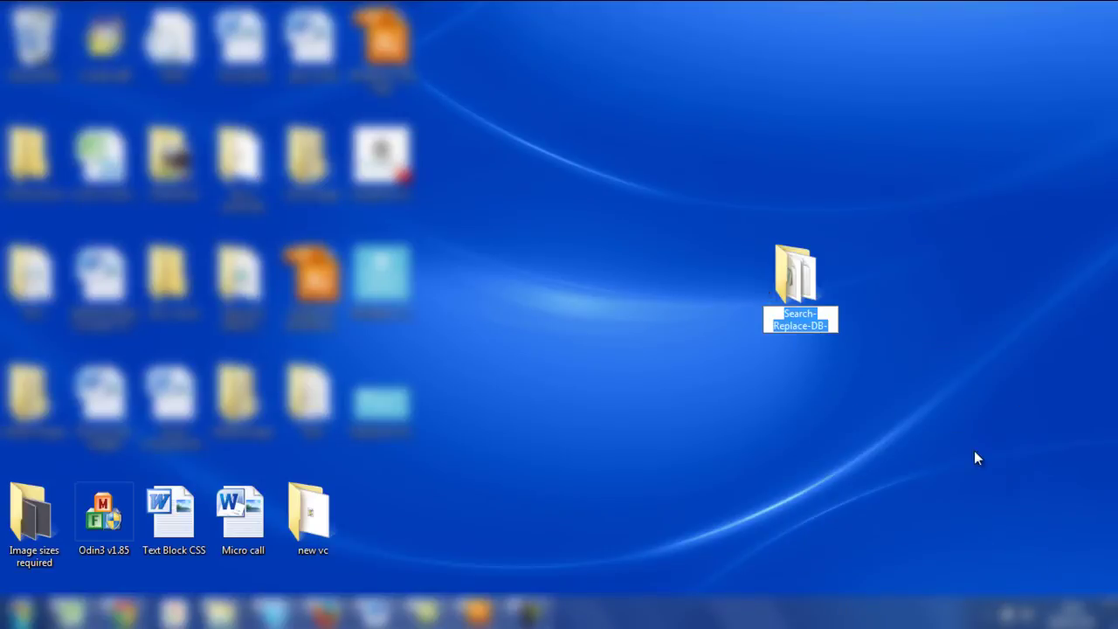
type("the")
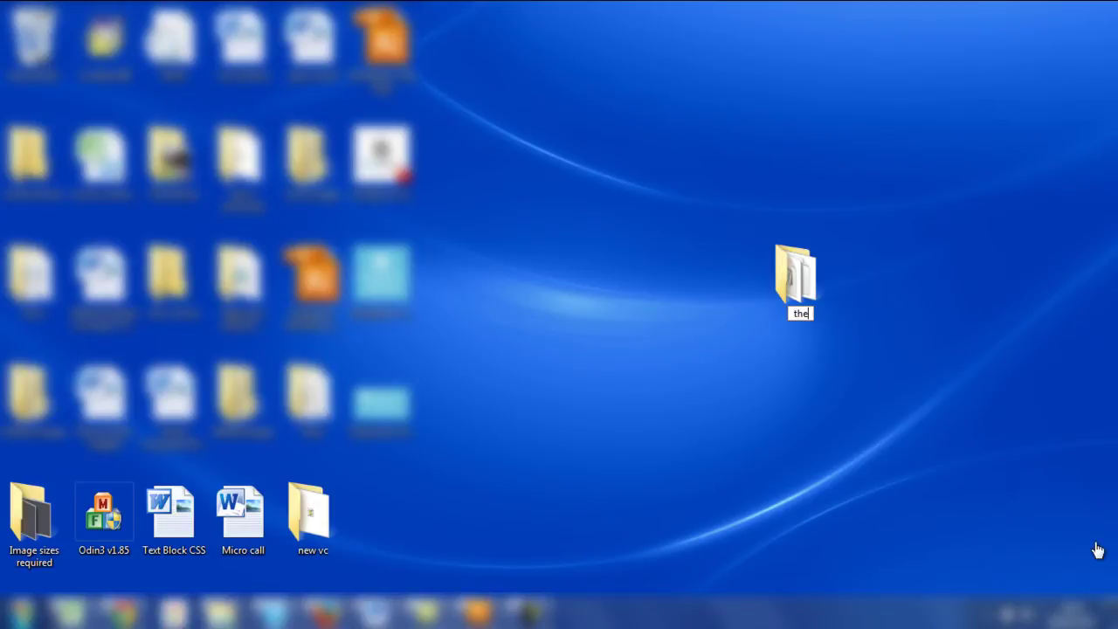
key("Return")
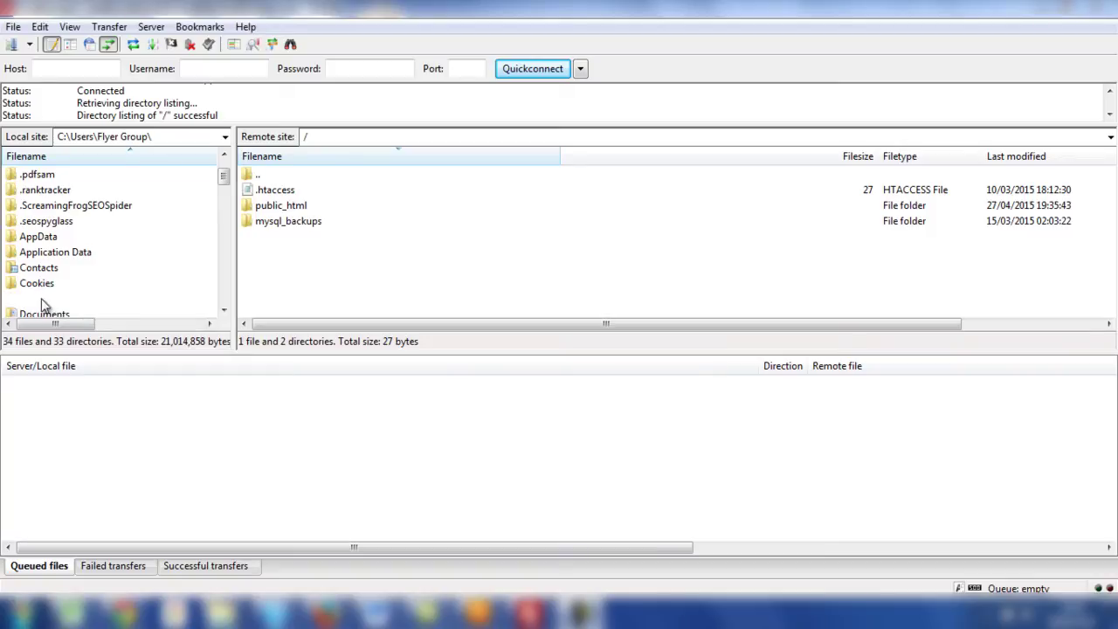
In FileZilla, locate the "the" folder in the local Desktop directory and open public_html on the remote site.
double_click(41, 301)
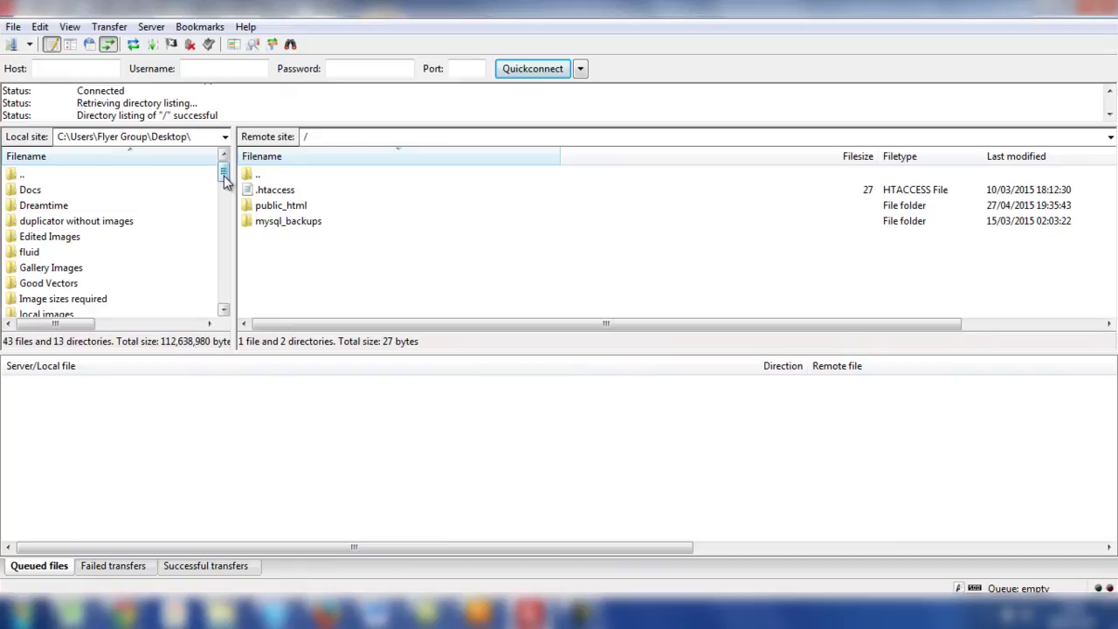
left_click_drag(223, 175, 224, 195)
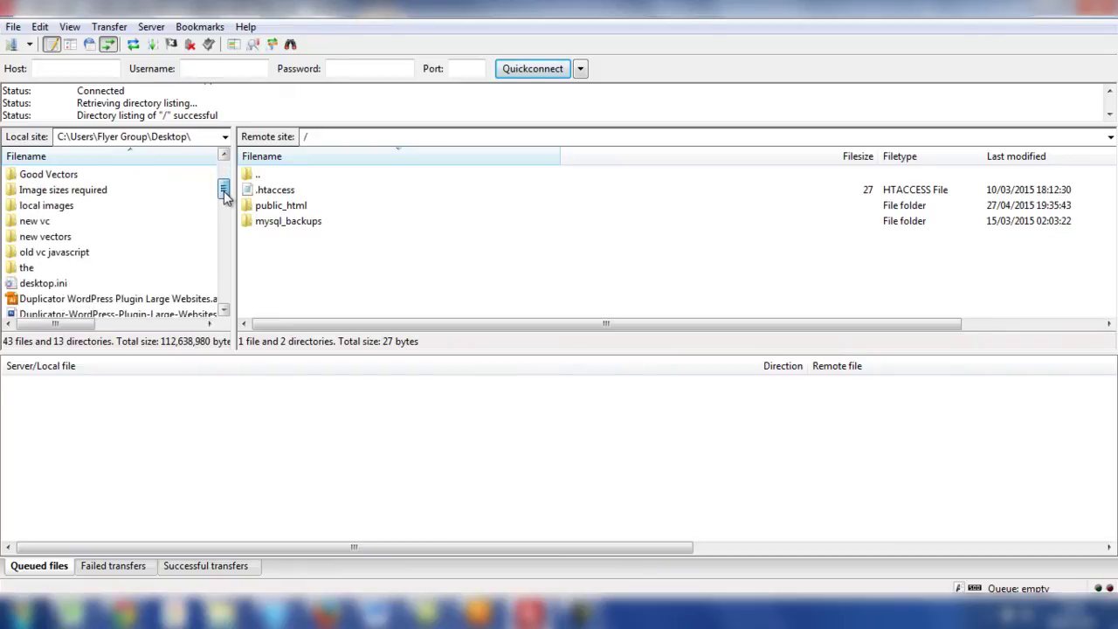
left_click(27, 268)
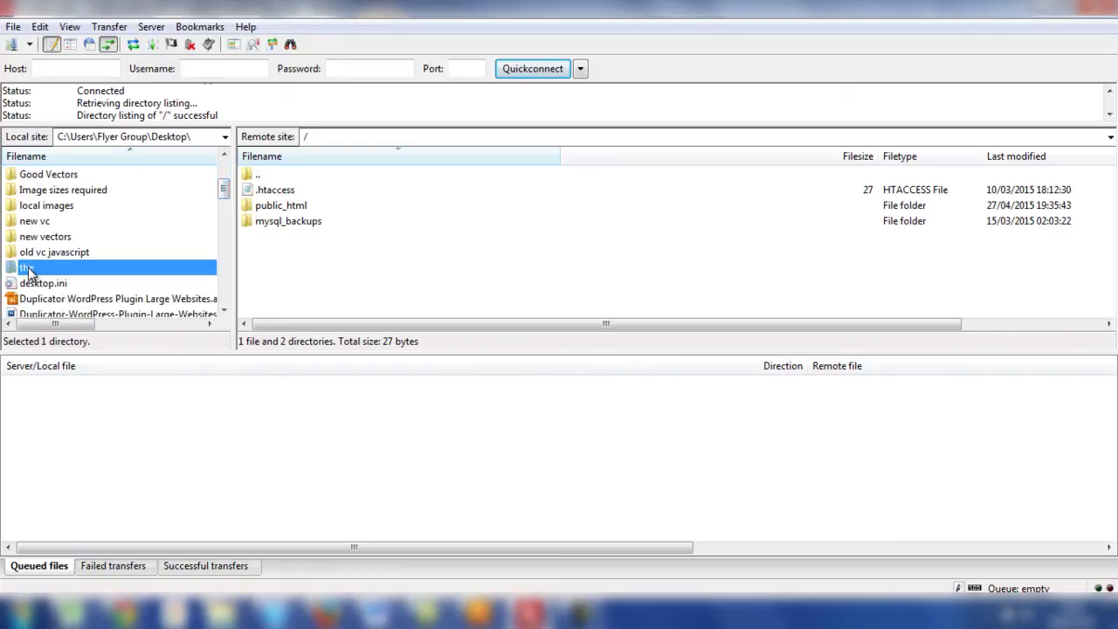
double_click(276, 207)
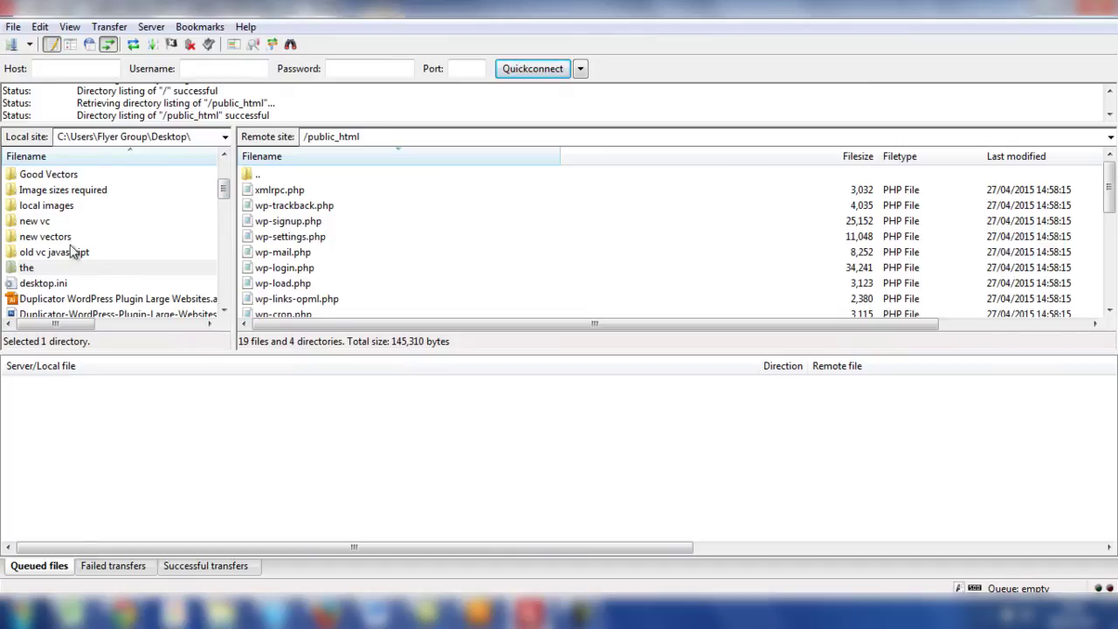
Upload the local "the" folder to public_html and select the uploaded folder in the remote listing.
left_click(29, 270)
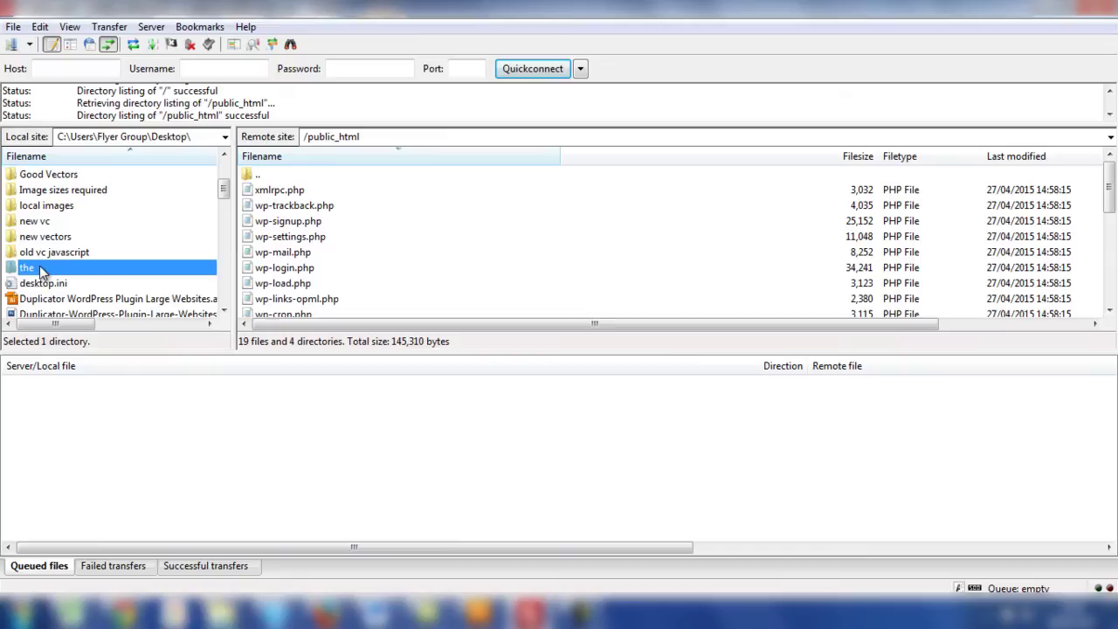
right_click(39, 270)
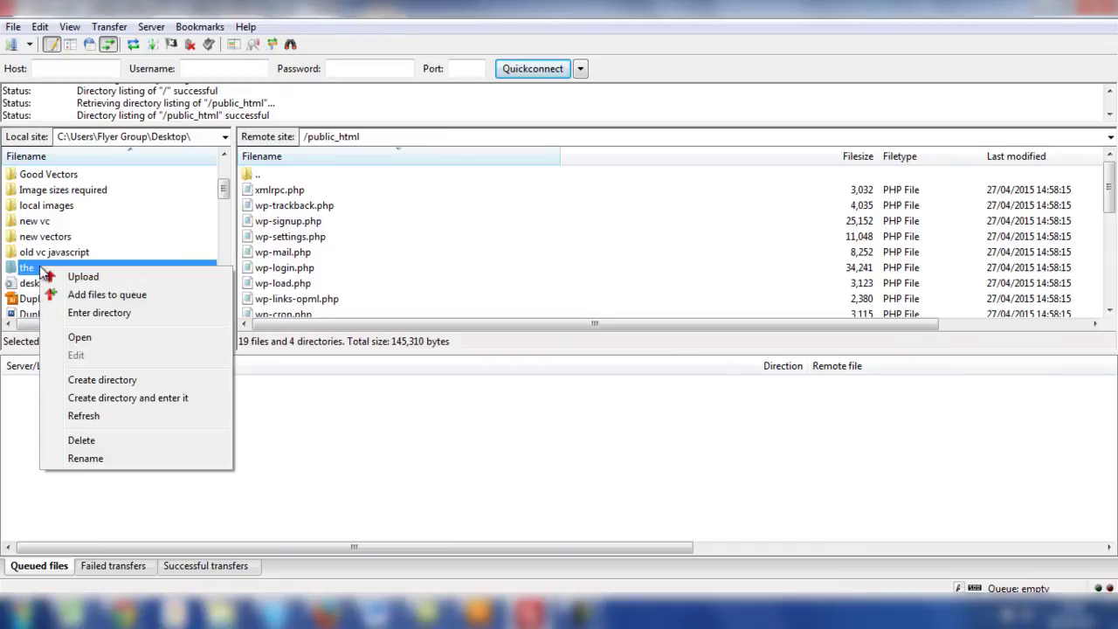
left_click(107, 277)
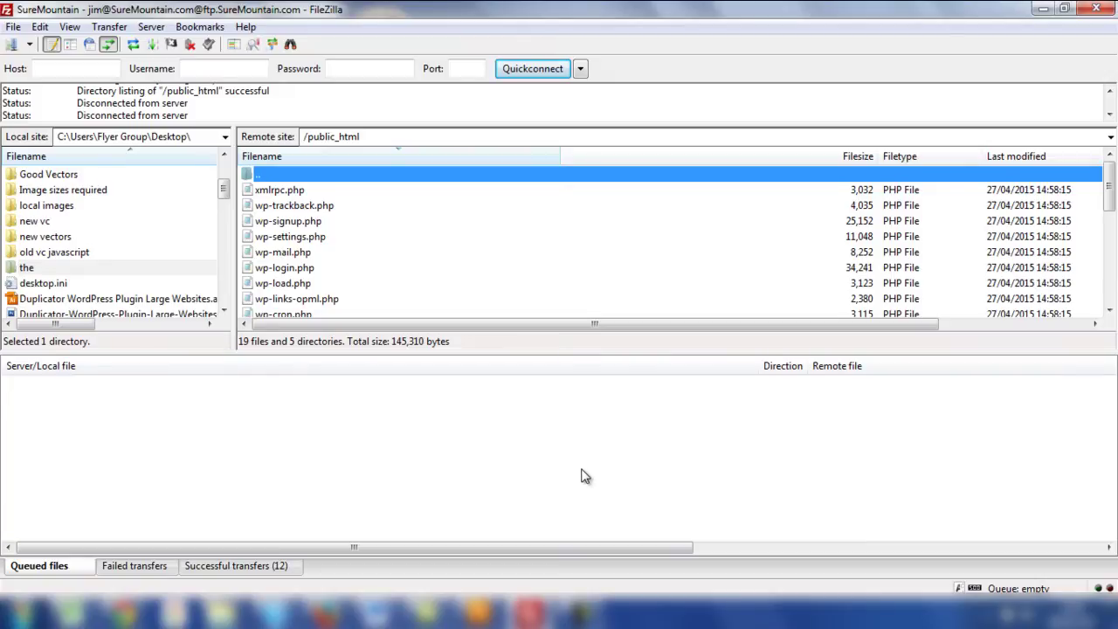
left_click_drag(1109, 193, 1110, 282)
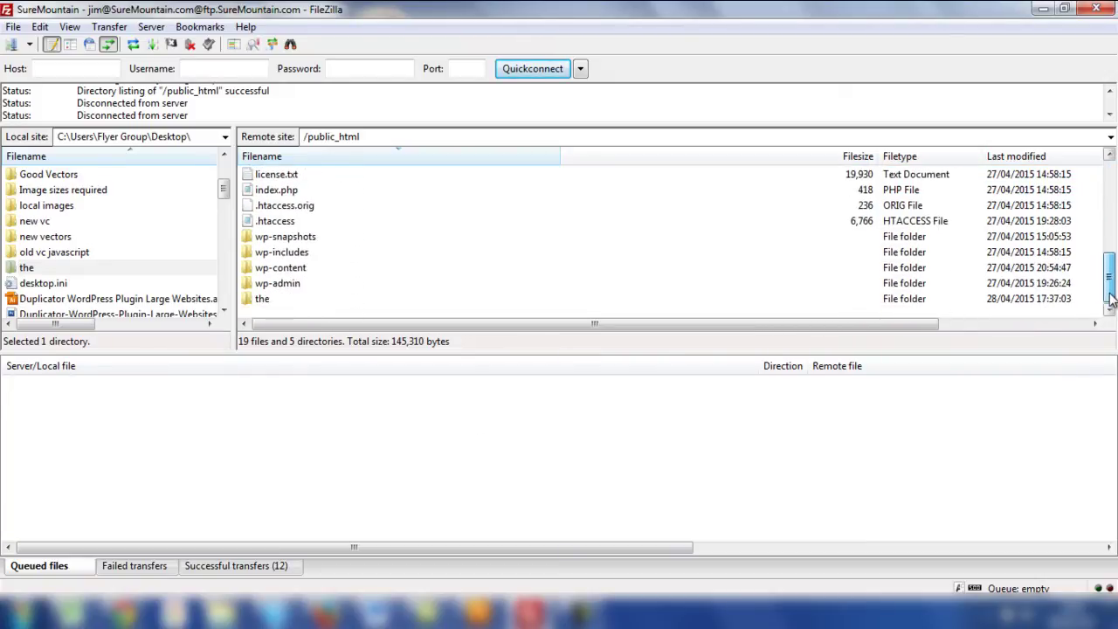
left_click(288, 299)
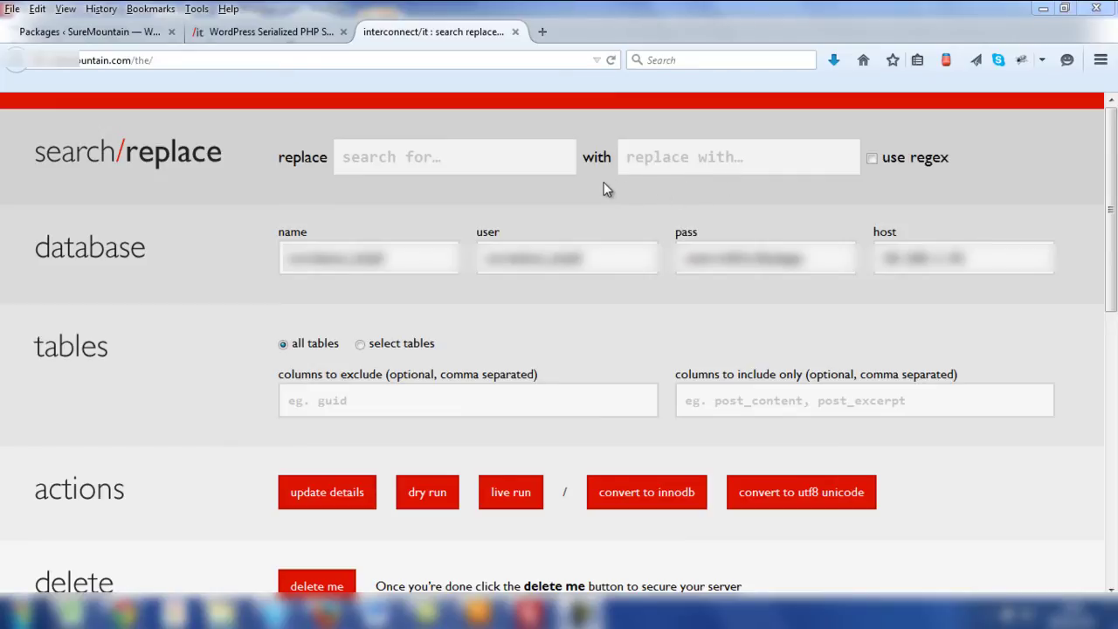
On the search/replace page in Firefox, set the script to replace "basewebsite.dev" with "domain.com".
left_click(368, 158)
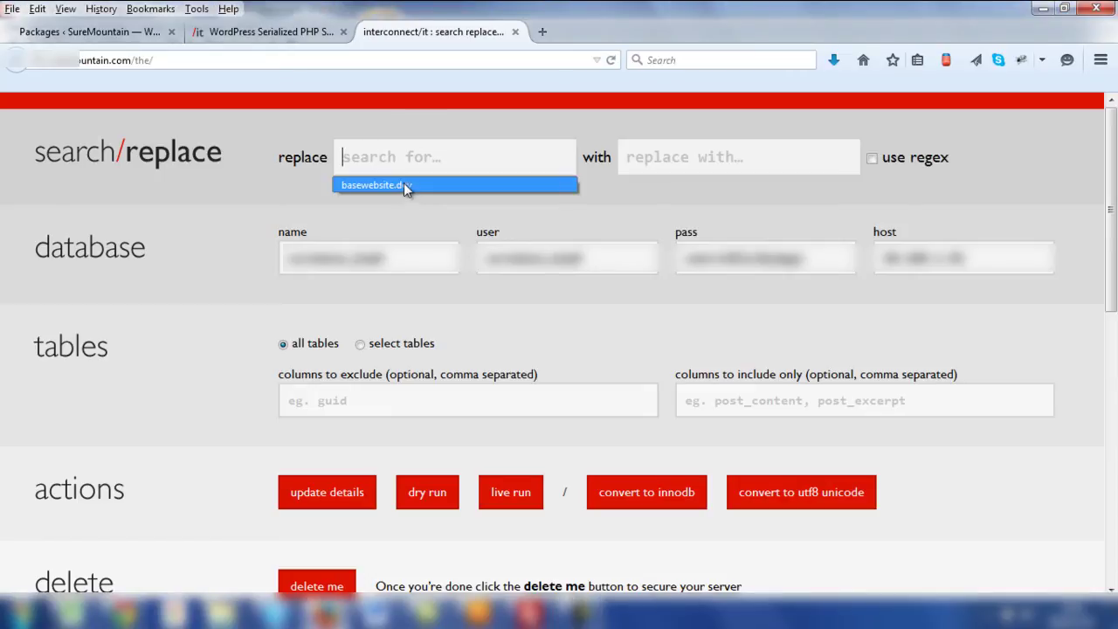
left_click(393, 186)
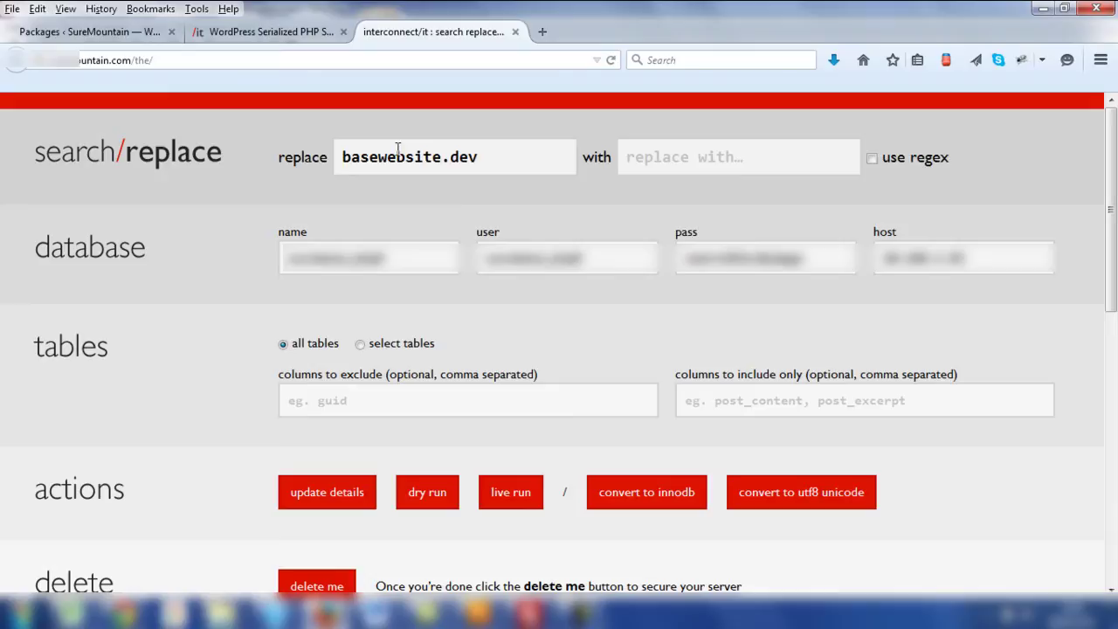
left_click(669, 159)
type("doma")
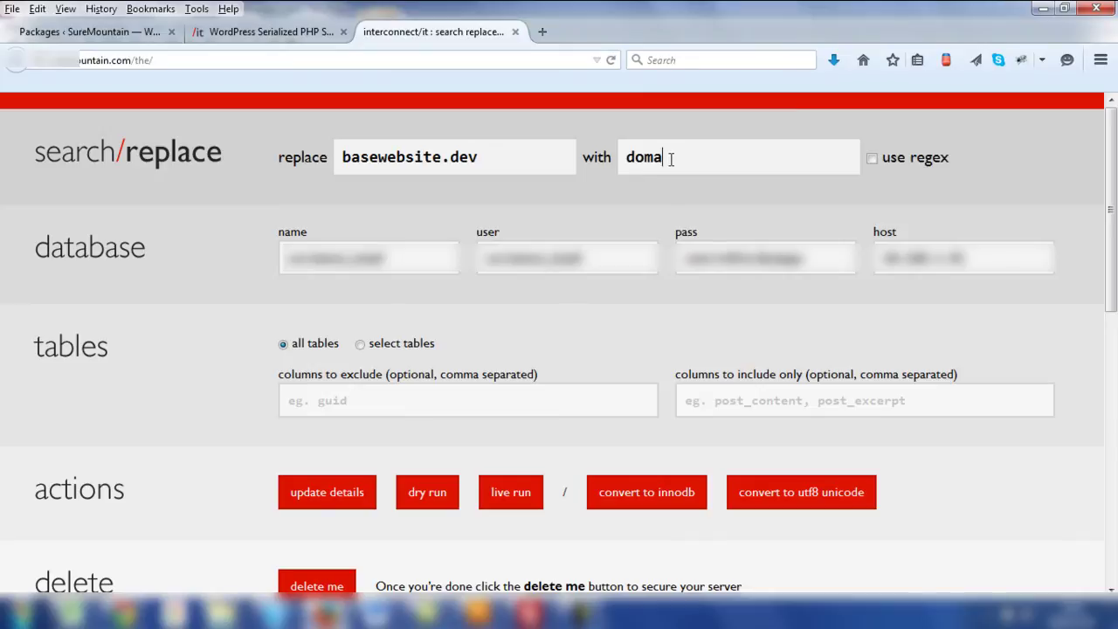
type("in.com")
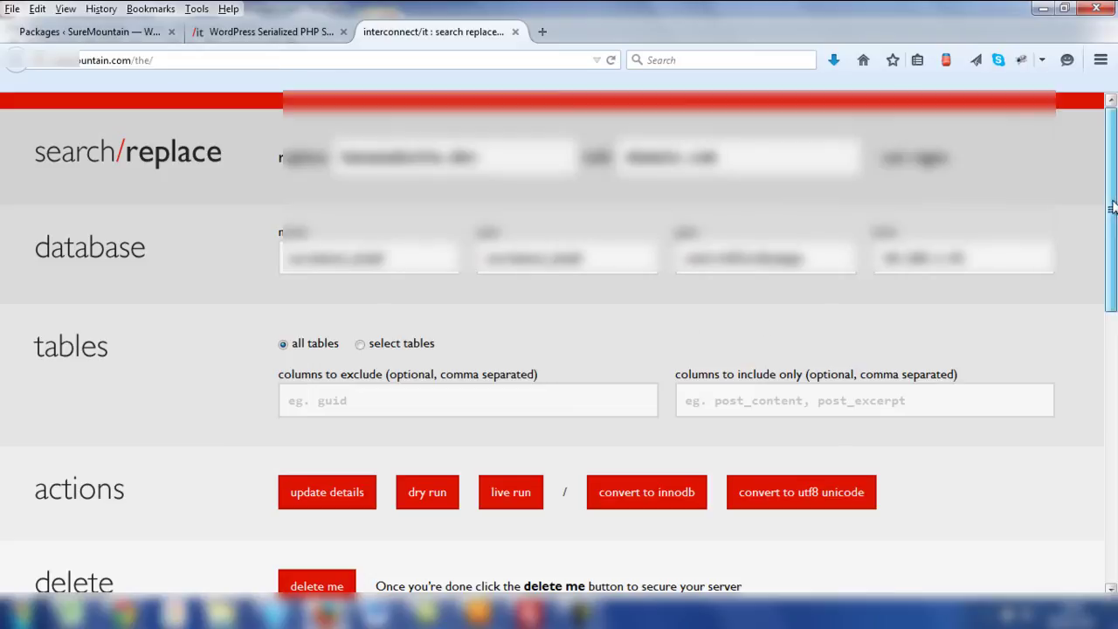
Do a dry run of the domain replacement on all tables and review the per-table results.
left_click_drag(1112, 207, 1111, 247)
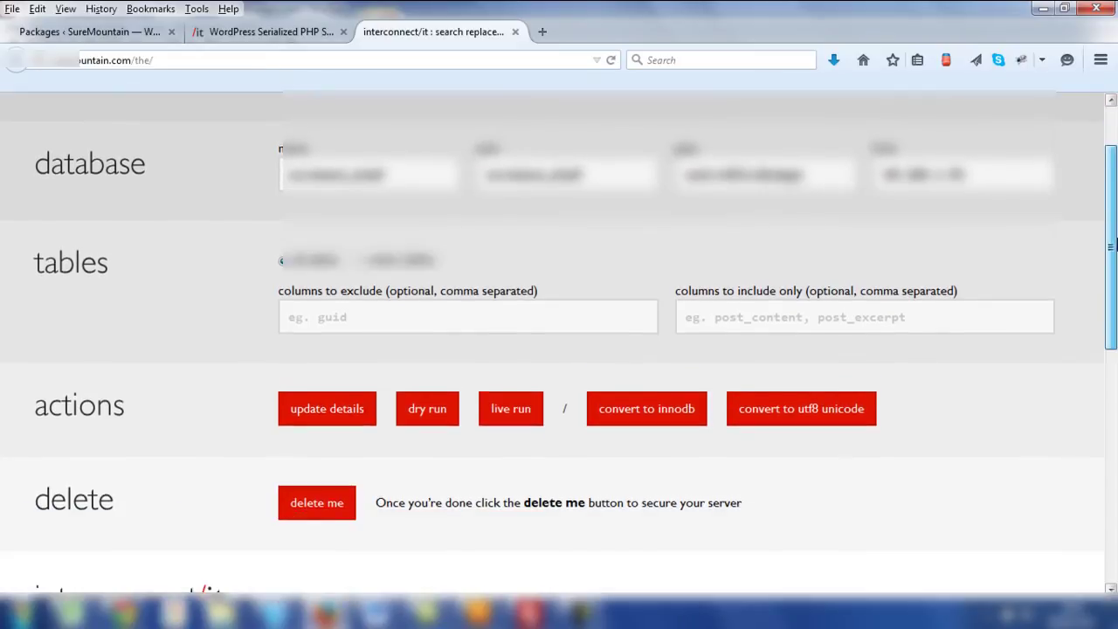
left_click(427, 410)
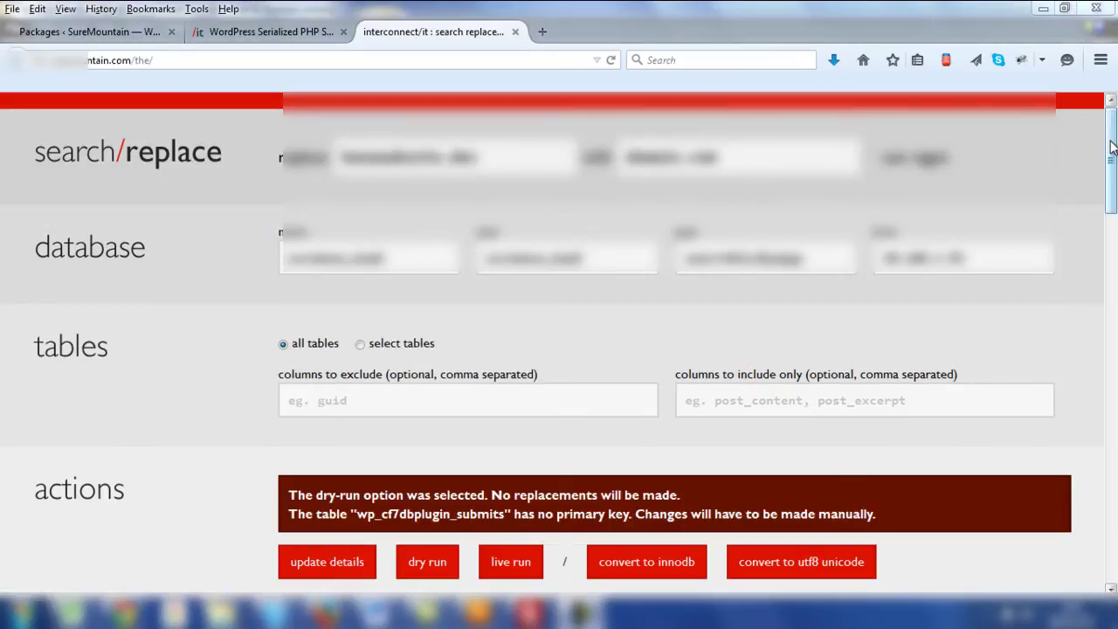
left_click_drag(1112, 149, 1111, 246)
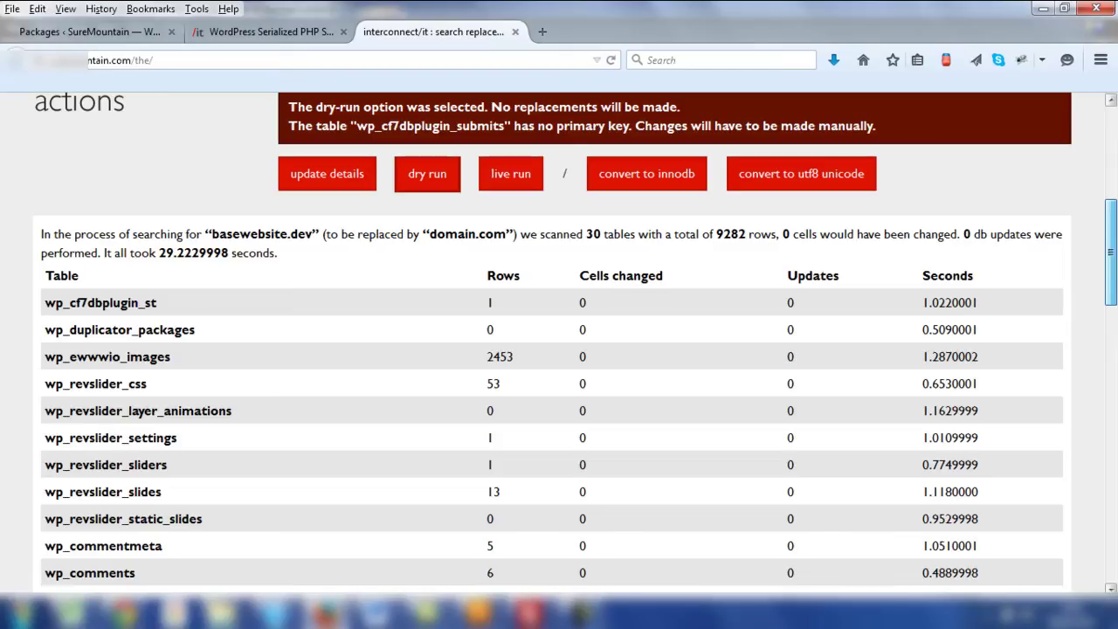
left_click_drag(1112, 235, 1114, 133)
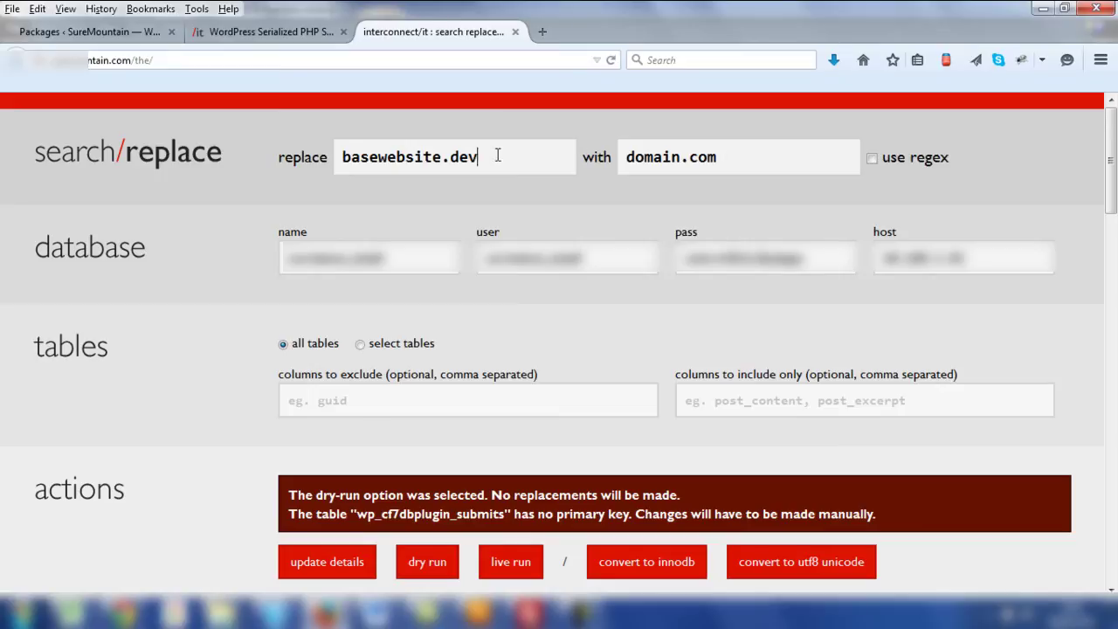
Change the search term to "insulation" and the replacement text to "word".
left_click_drag(496, 155, 330, 154)
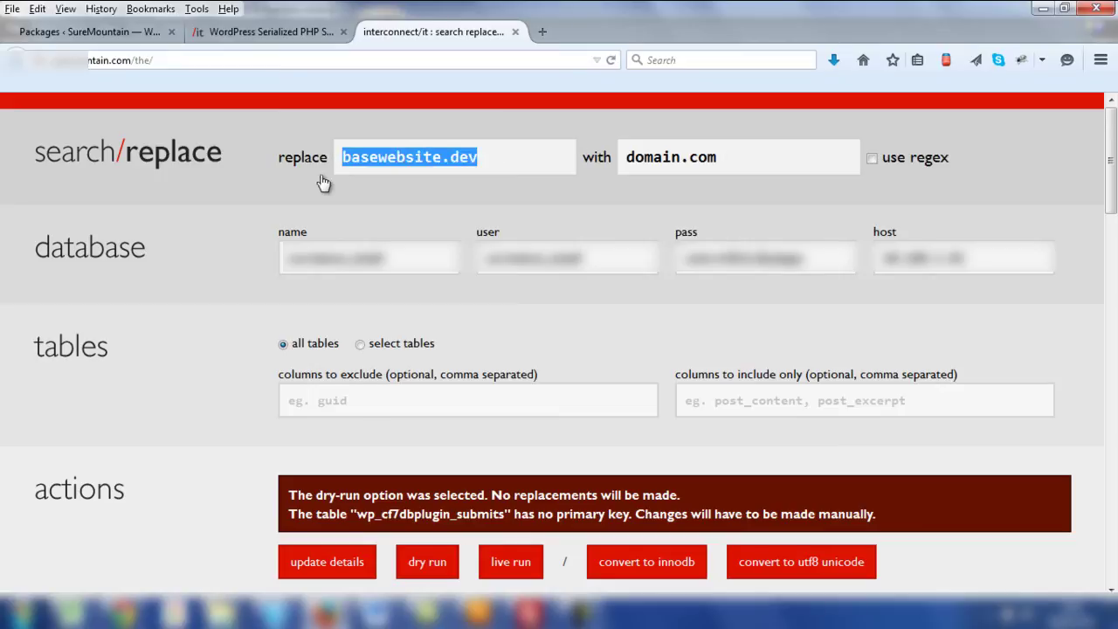
type("insul")
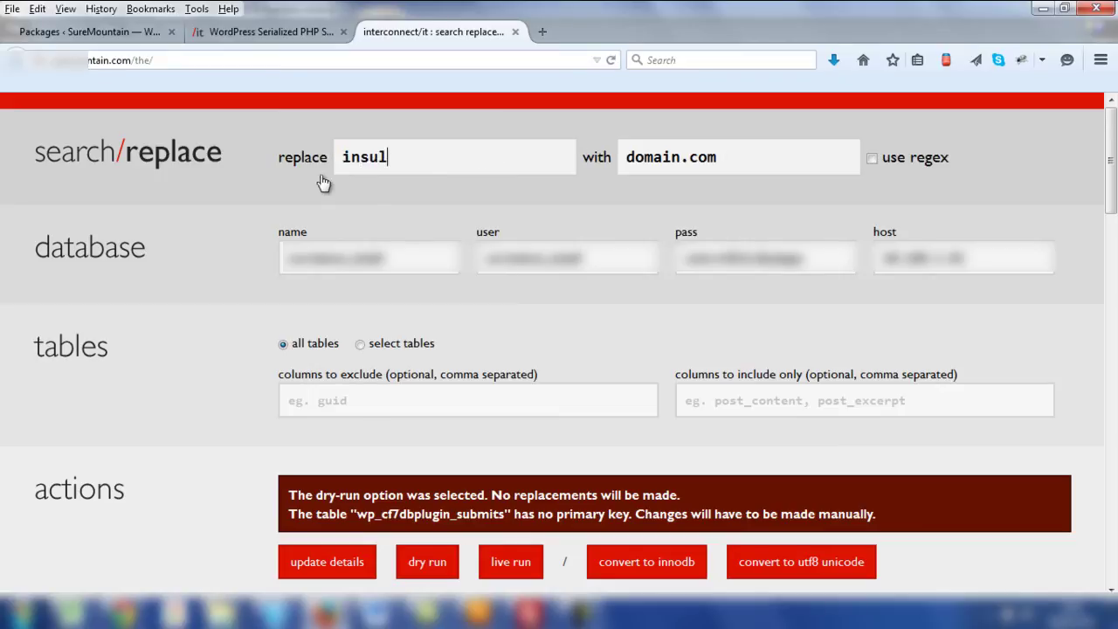
type("ation")
left_click_drag(729, 156, 610, 156)
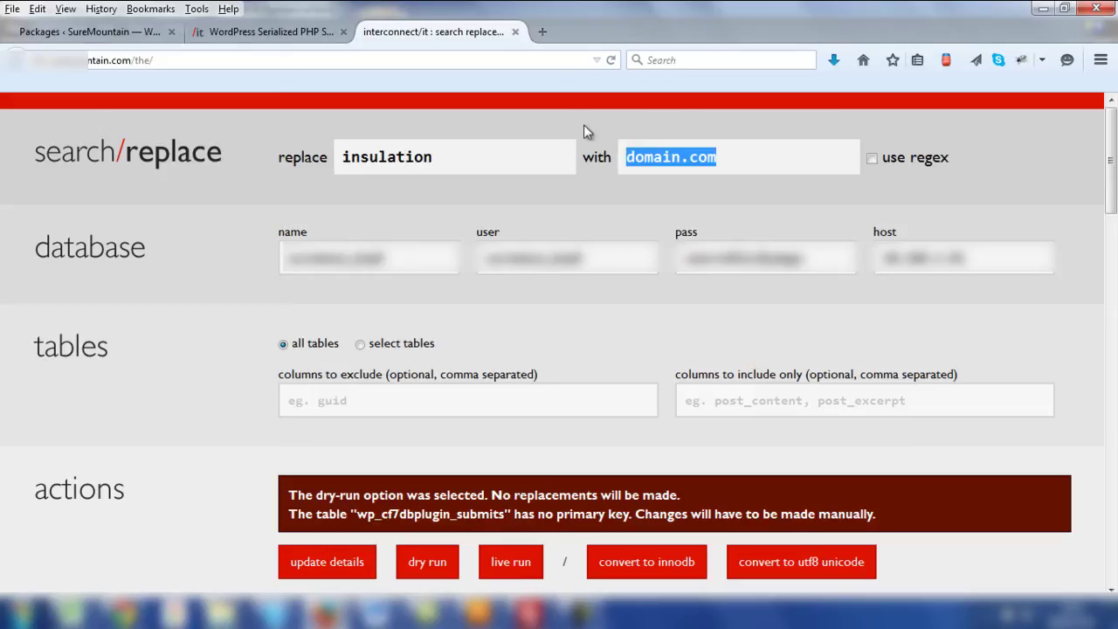
type("word")
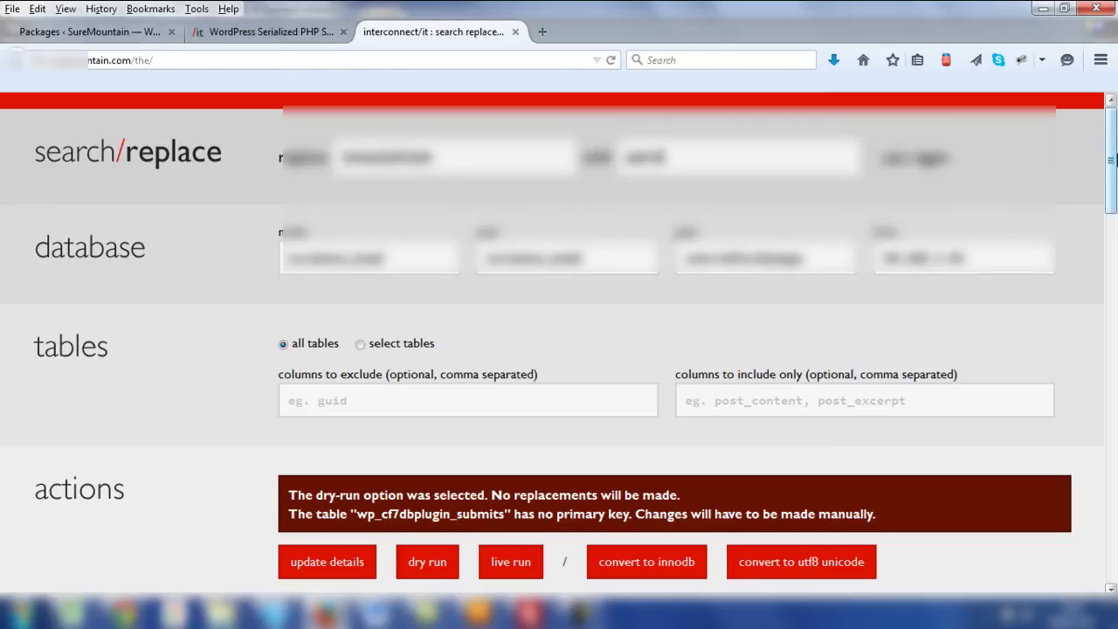
Do a dry run of replacing "insulation" with "word" on all tables and review the per-table results.
left_click_drag(1110, 157, 1110, 189)
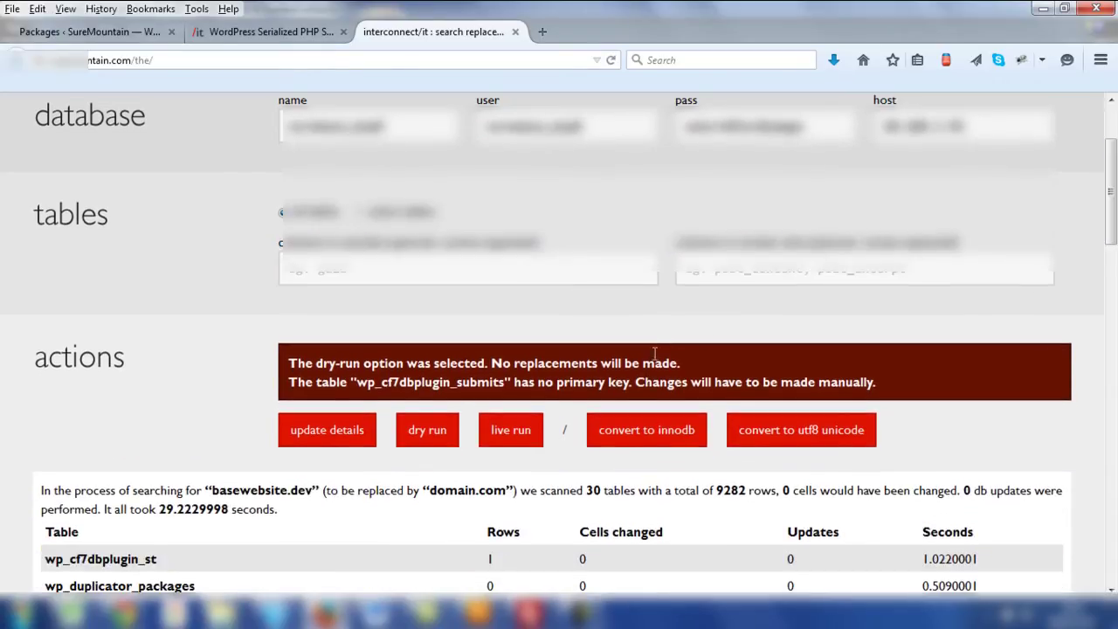
left_click(427, 439)
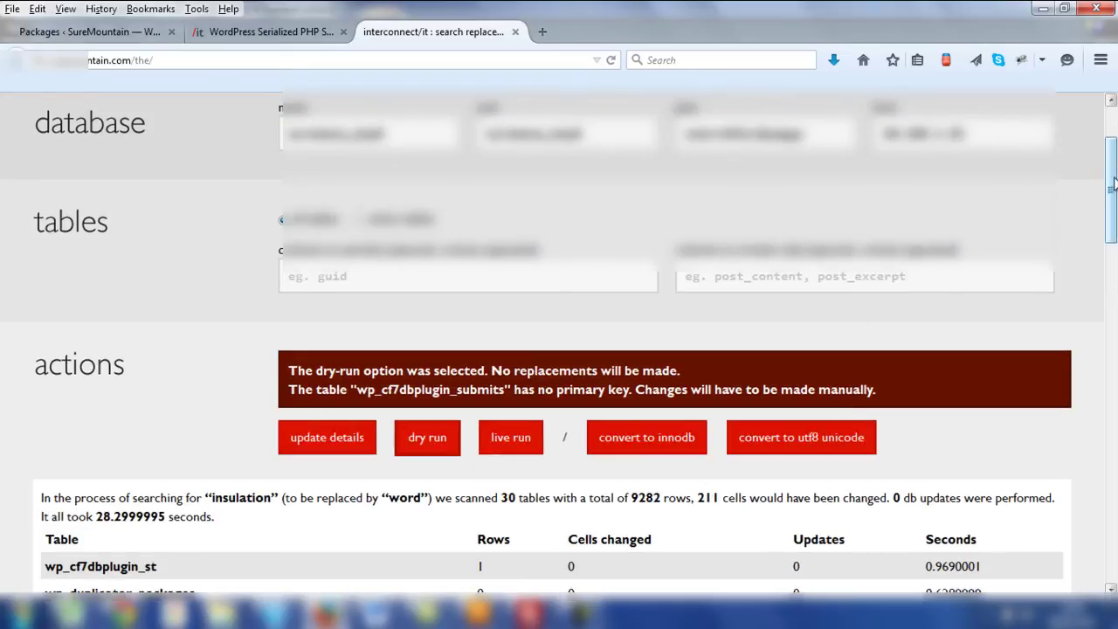
left_click_drag(1112, 183, 1112, 249)
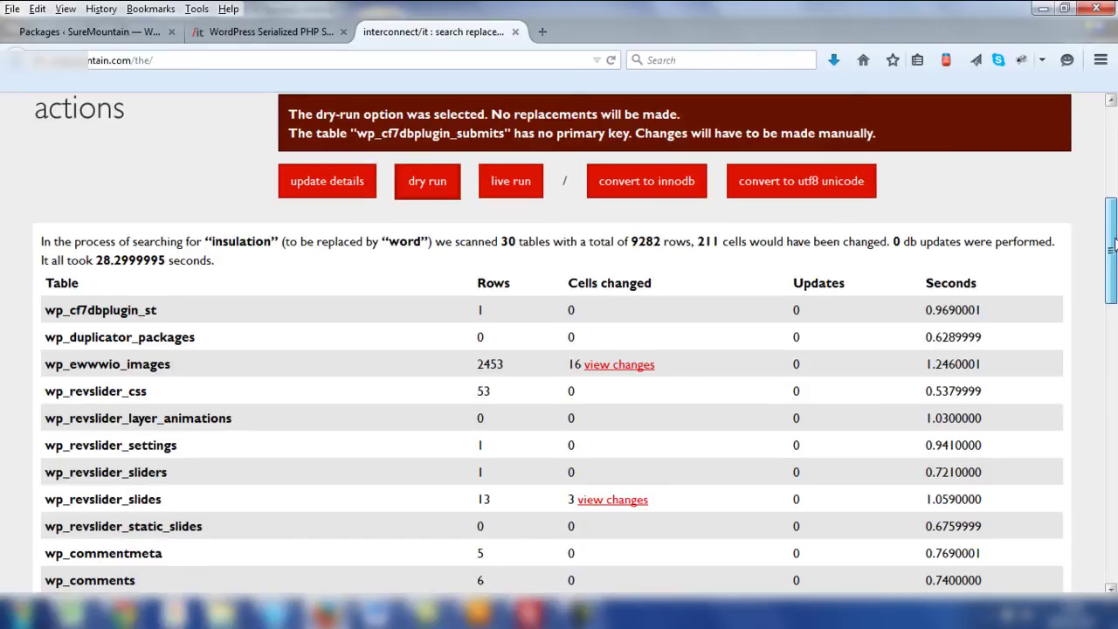
left_click_drag(1113, 250, 1113, 347)
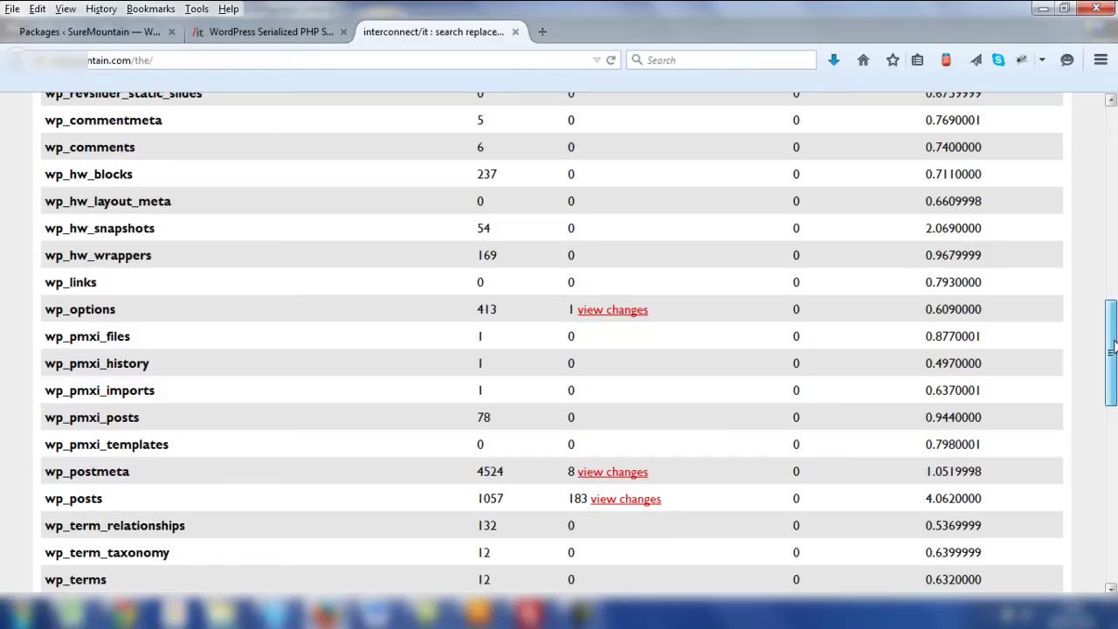
left_click_drag(1112, 347, 1113, 235)
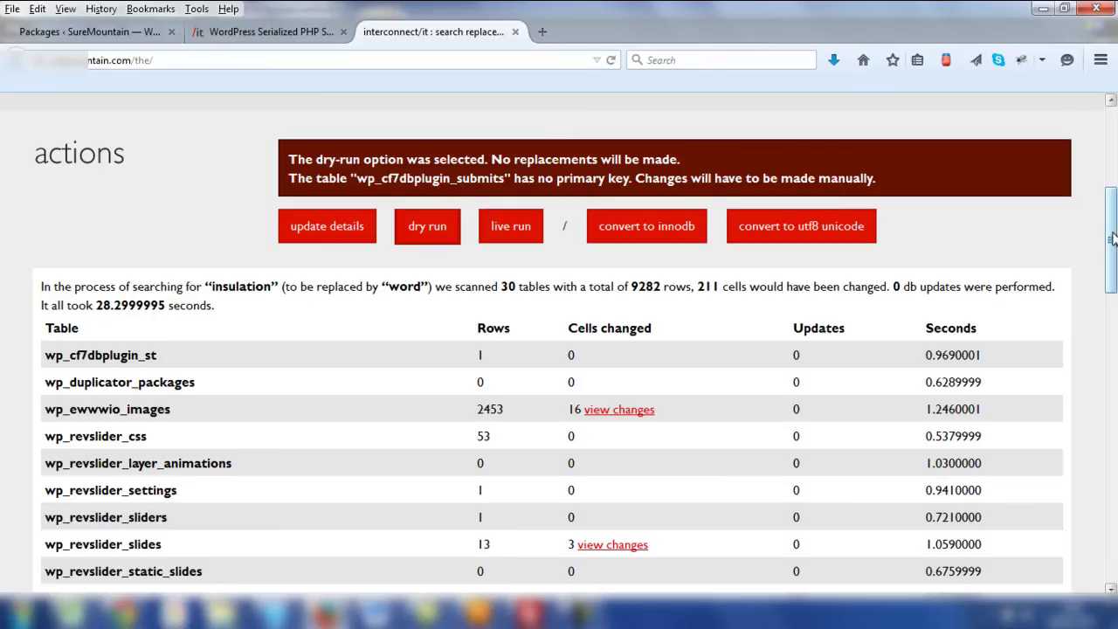
left_click_drag(1113, 238, 1111, 156)
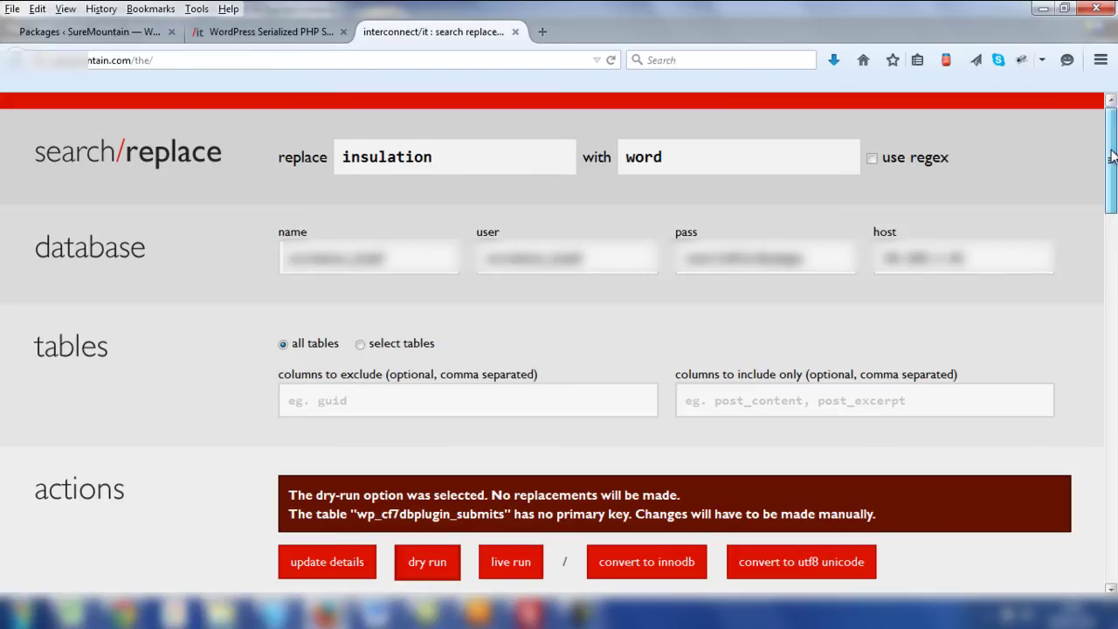
left_click_drag(1111, 155, 1113, 251)
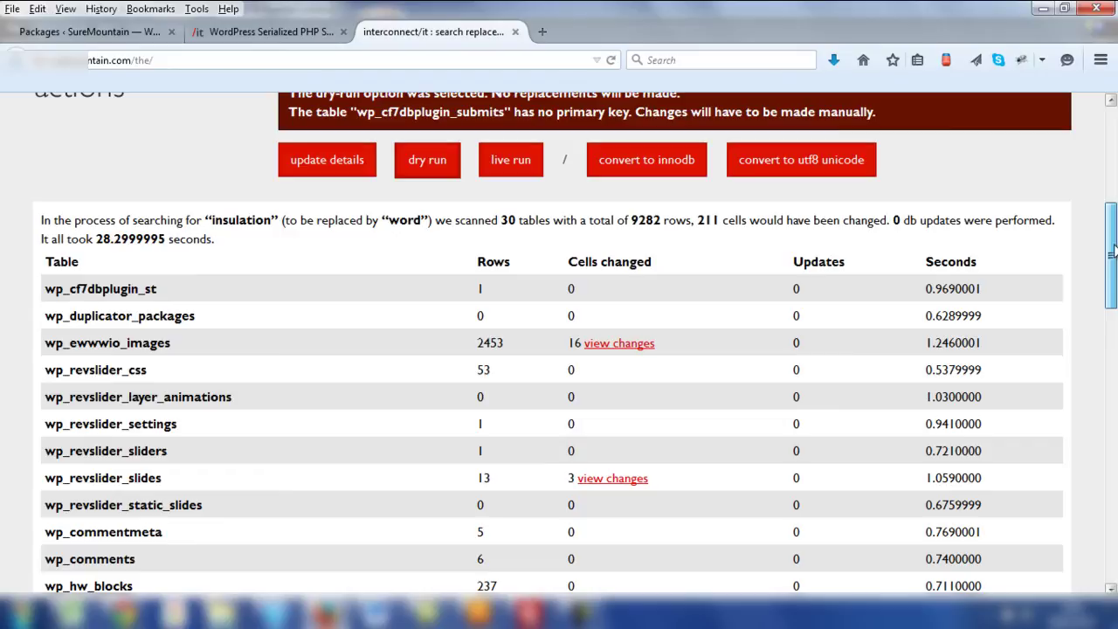
left_click_drag(1111, 252, 1113, 260)
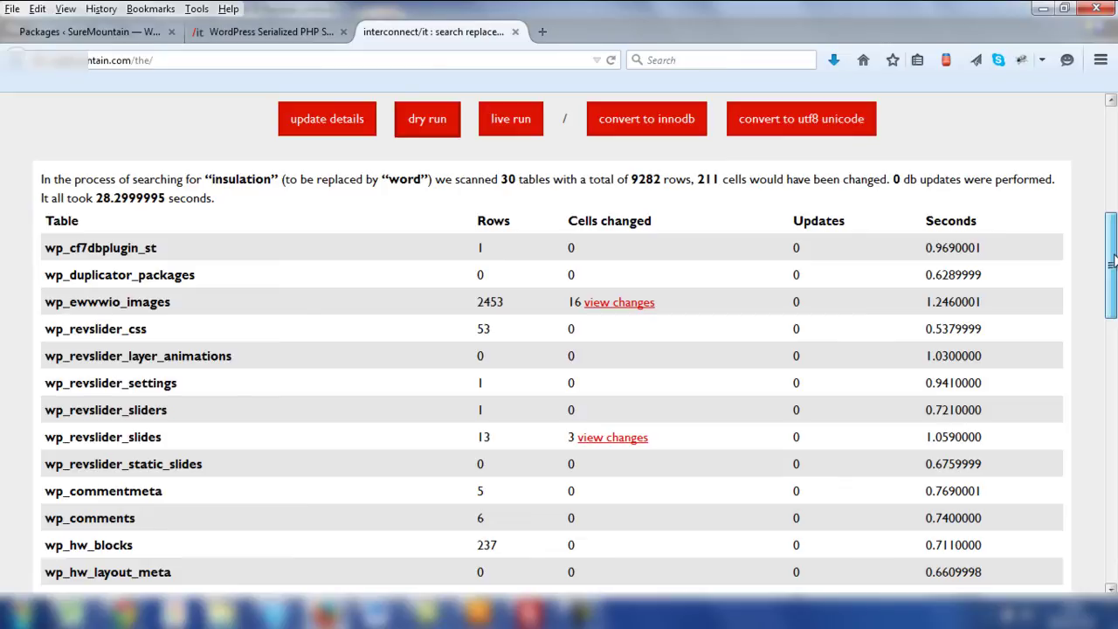
left_click_drag(1113, 260, 1110, 145)
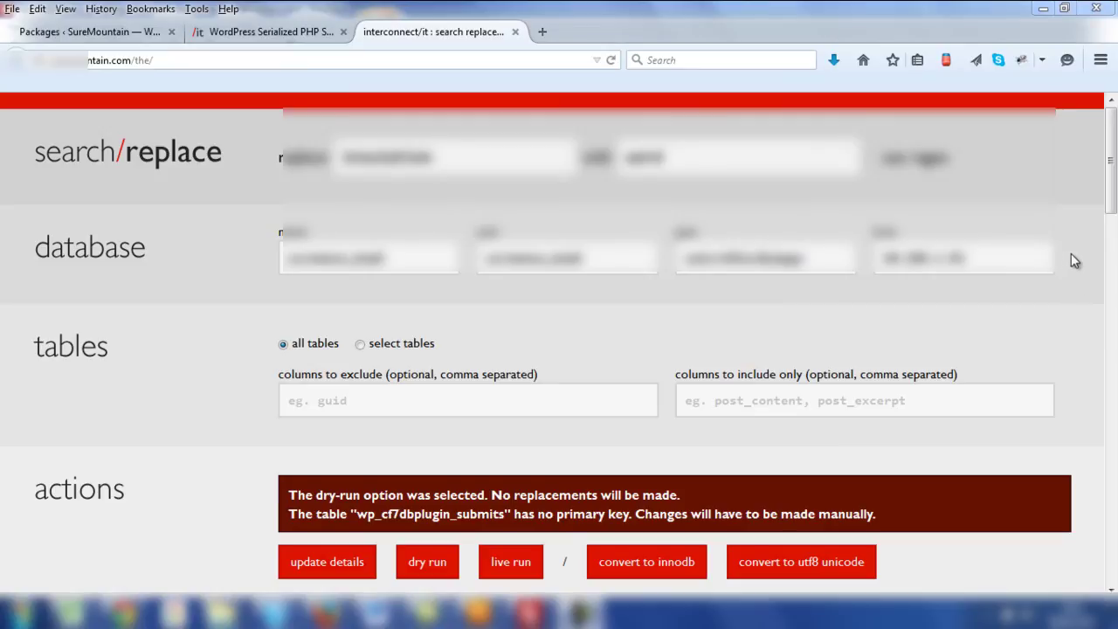
View the proposed changes for the wp_postmeta table, compare the original and replaced text, and close the change list.
left_click_drag(1111, 170, 1114, 355)
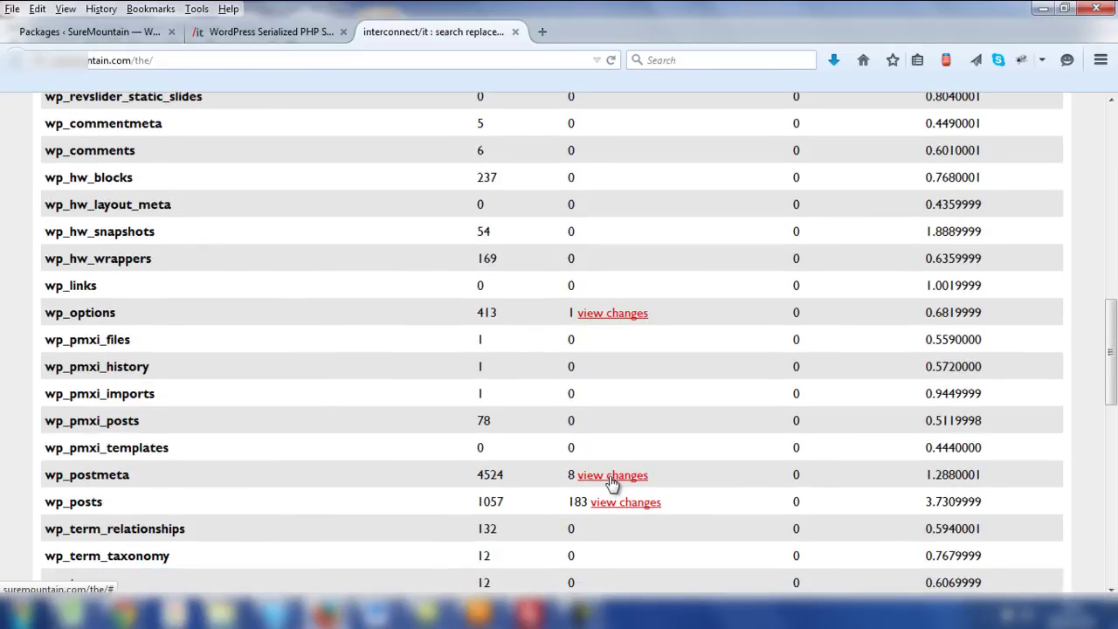
left_click(610, 480)
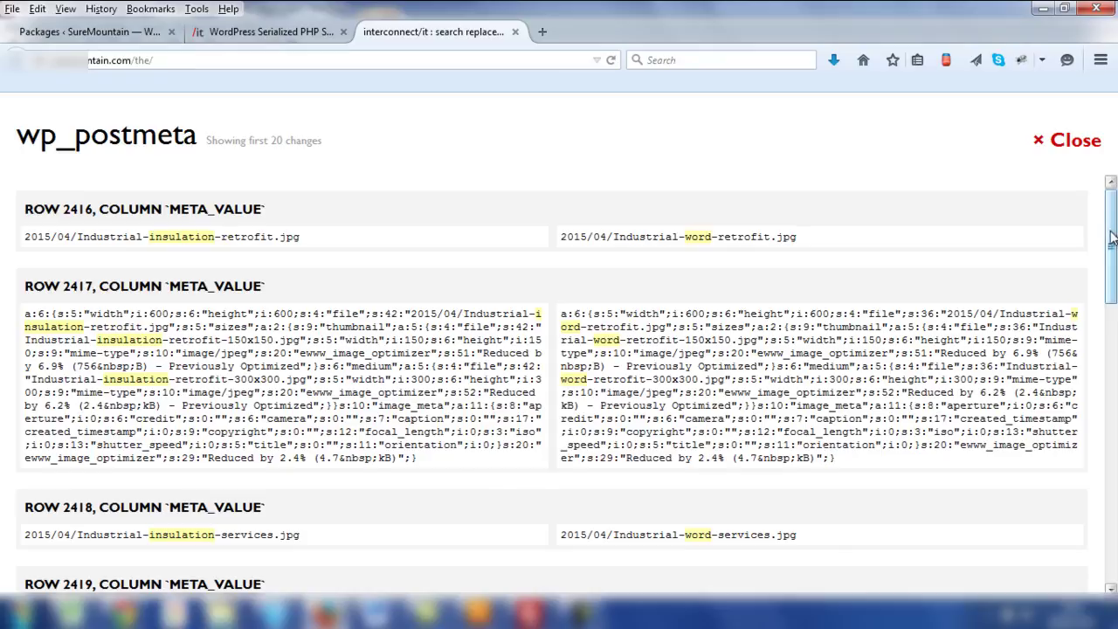
left_click_drag(1112, 228, 1109, 150)
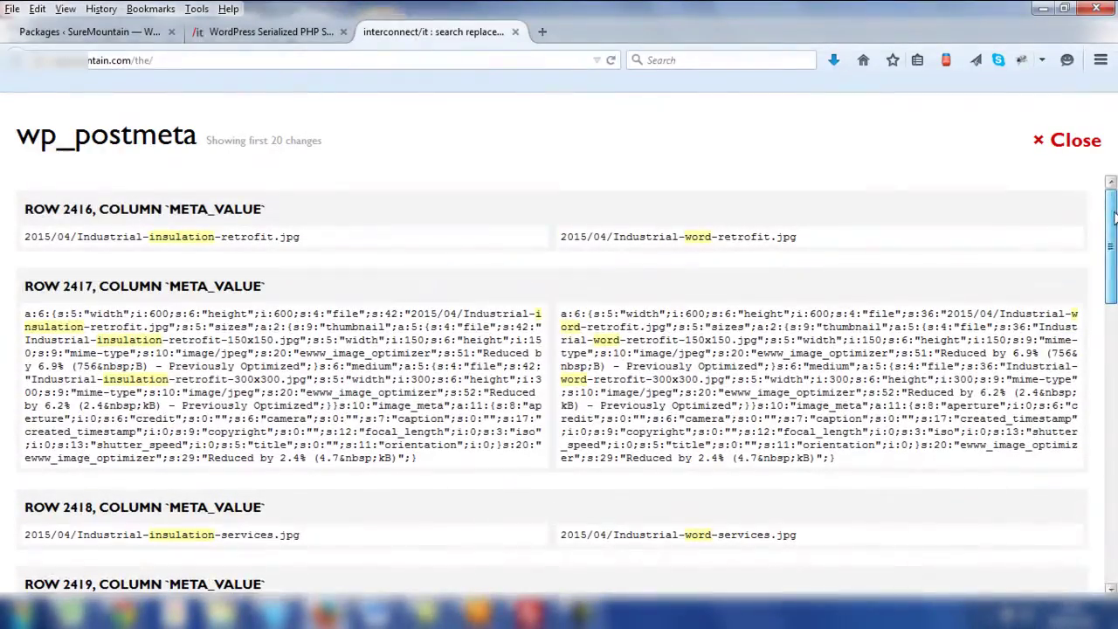
left_click(1044, 141)
left_click_drag(1114, 328, 1113, 182)
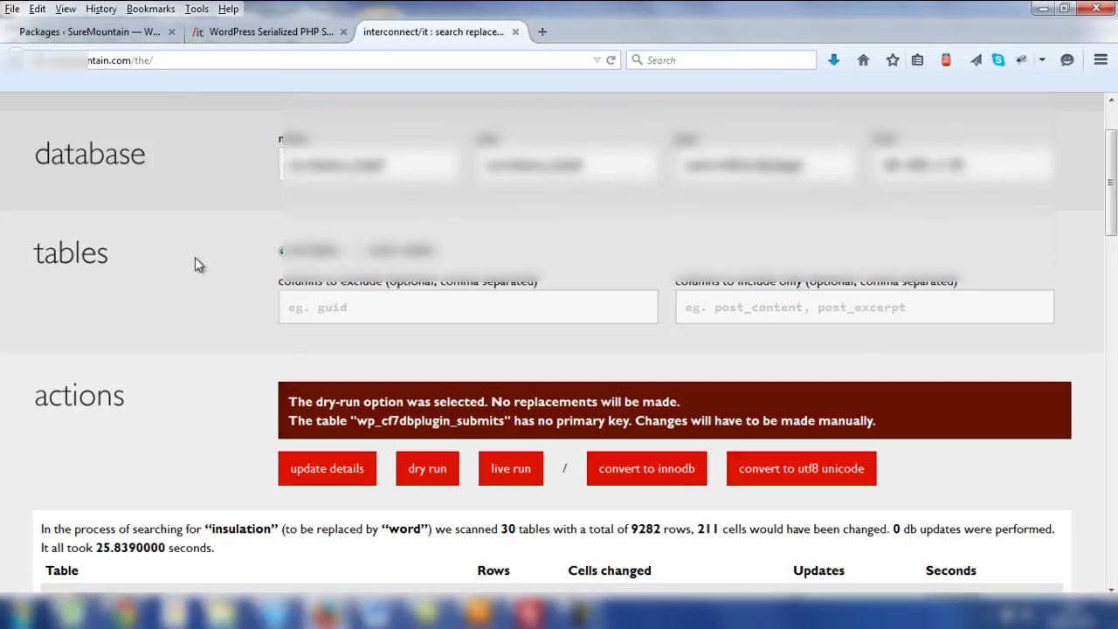
mouse_move(1112, 185)
left_mouse_down()
mouse_move(1112, 159)
mouse_move(1111, 186)
left_mouse_up()
left_click_drag(1111, 220, 1111, 196)
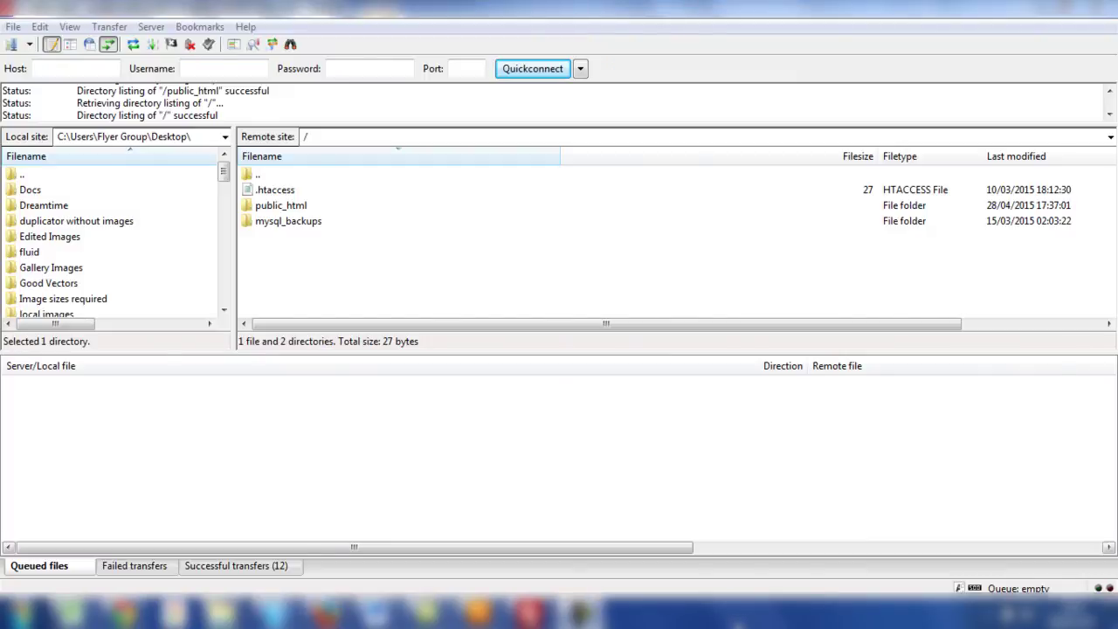
In FileZilla, delete the script folder "the" from public_html on the server.
double_click(281, 208)
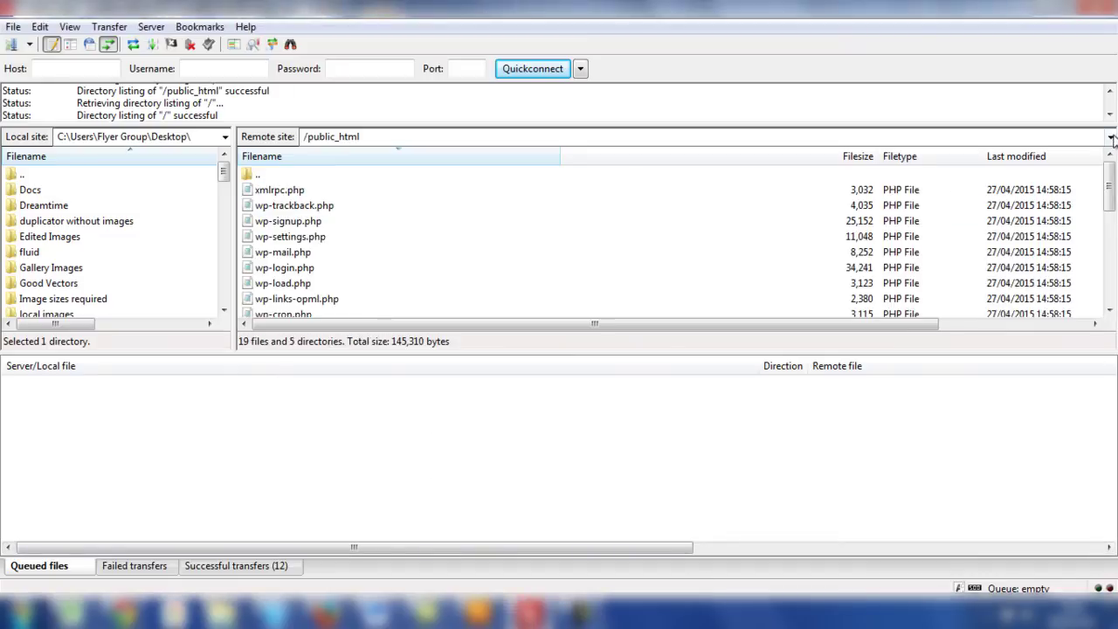
scroll(1109, 297, "down", 5)
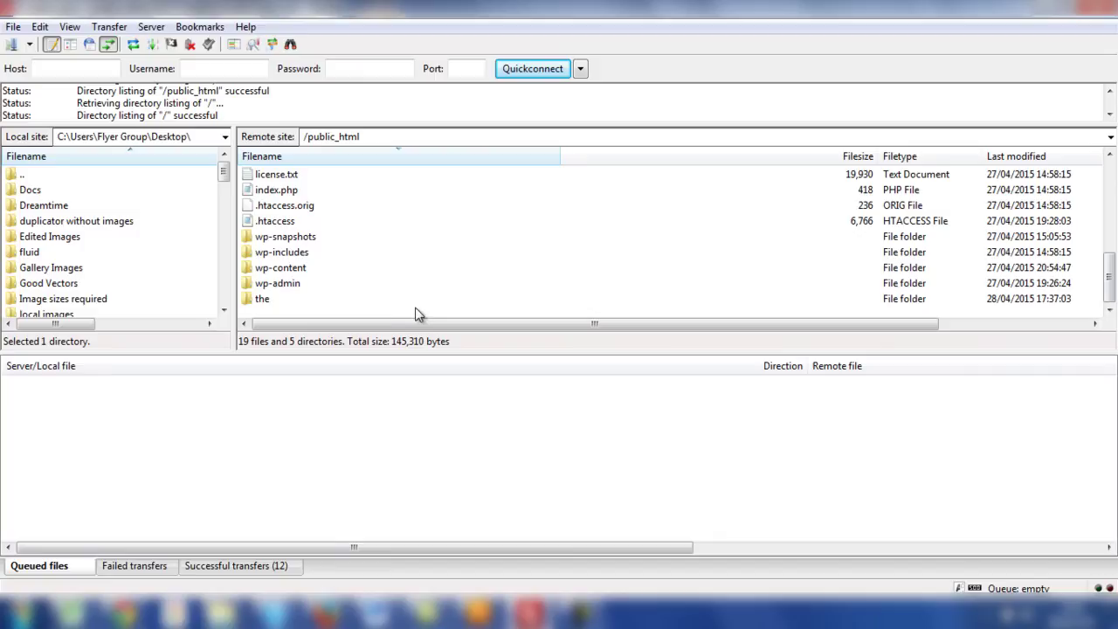
left_click(256, 300)
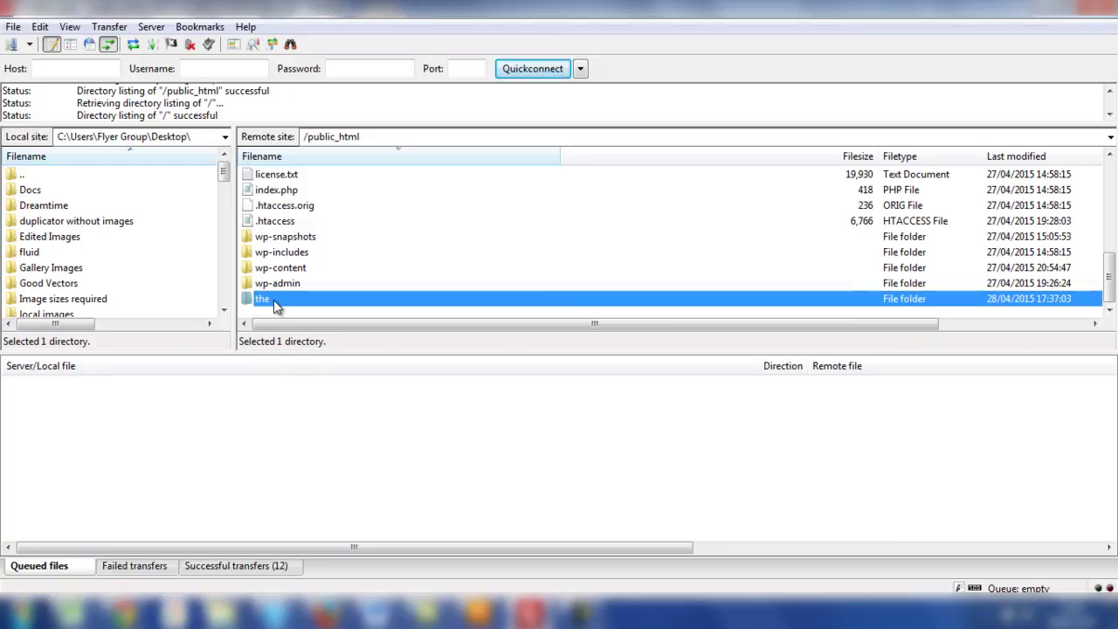
right_click(273, 306)
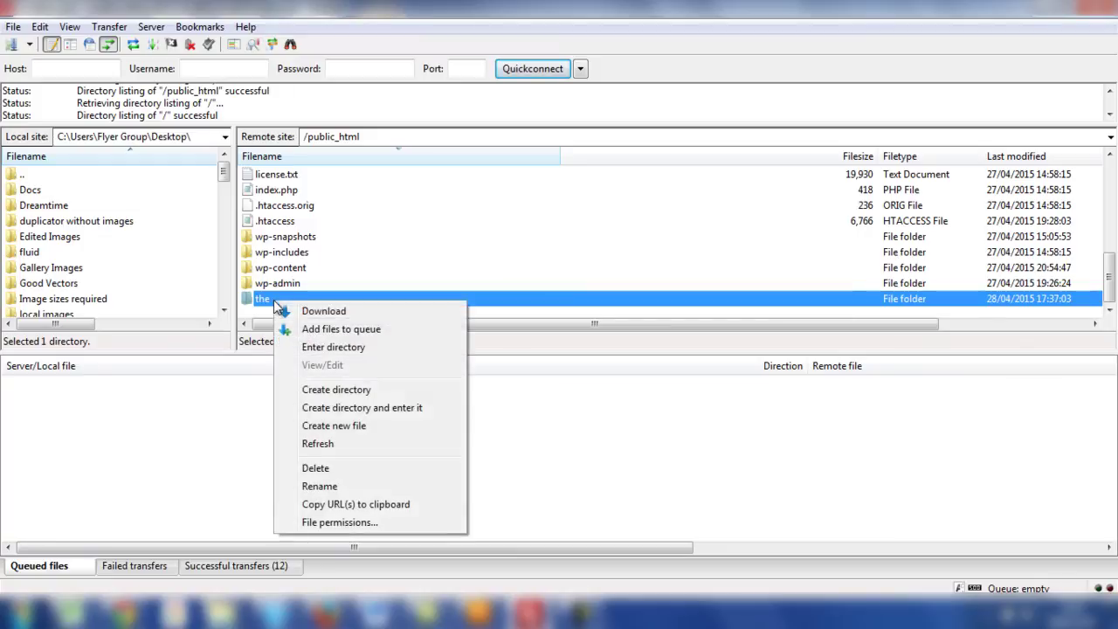
left_click(330, 474)
left_click(604, 368)
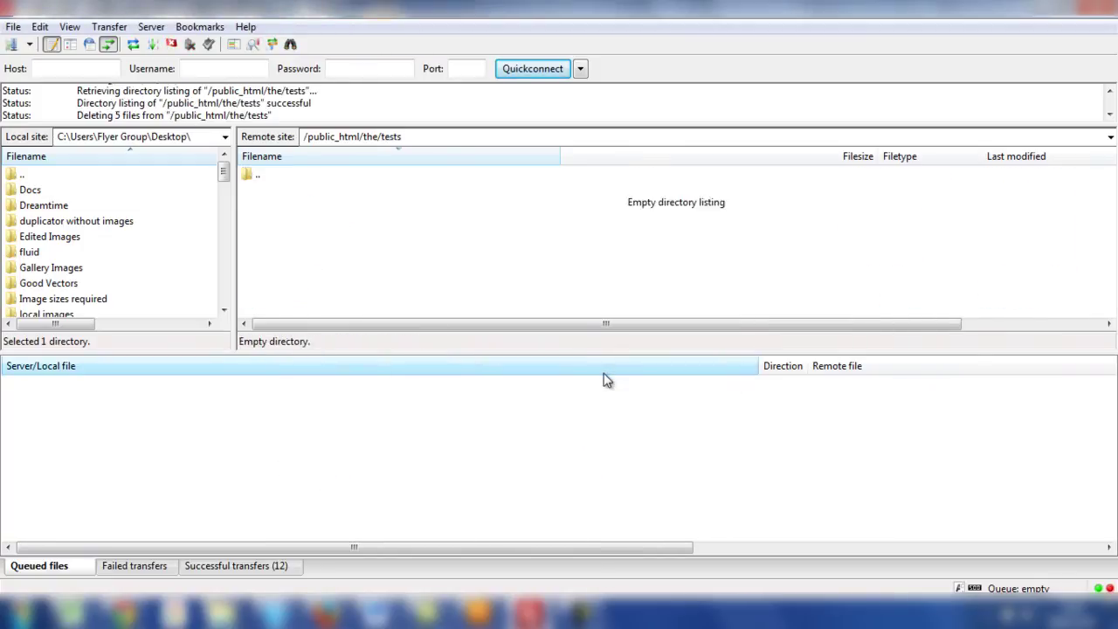